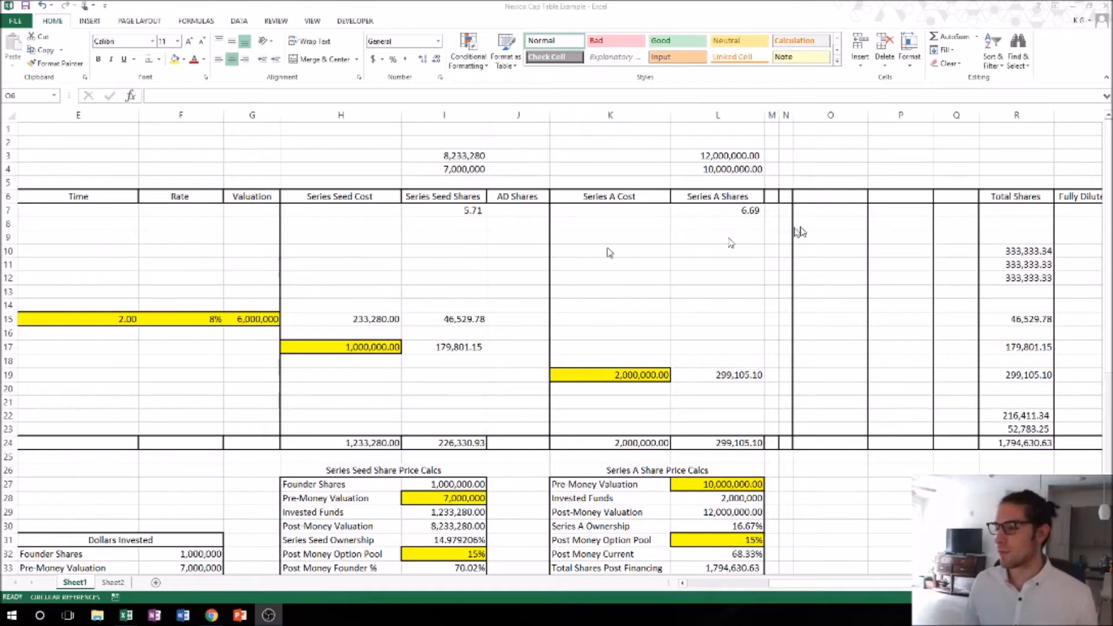
# Enter the column headers "Series B Cost" in O6 and "Series B Shares" in P6.
pyautogui.click(827, 197)
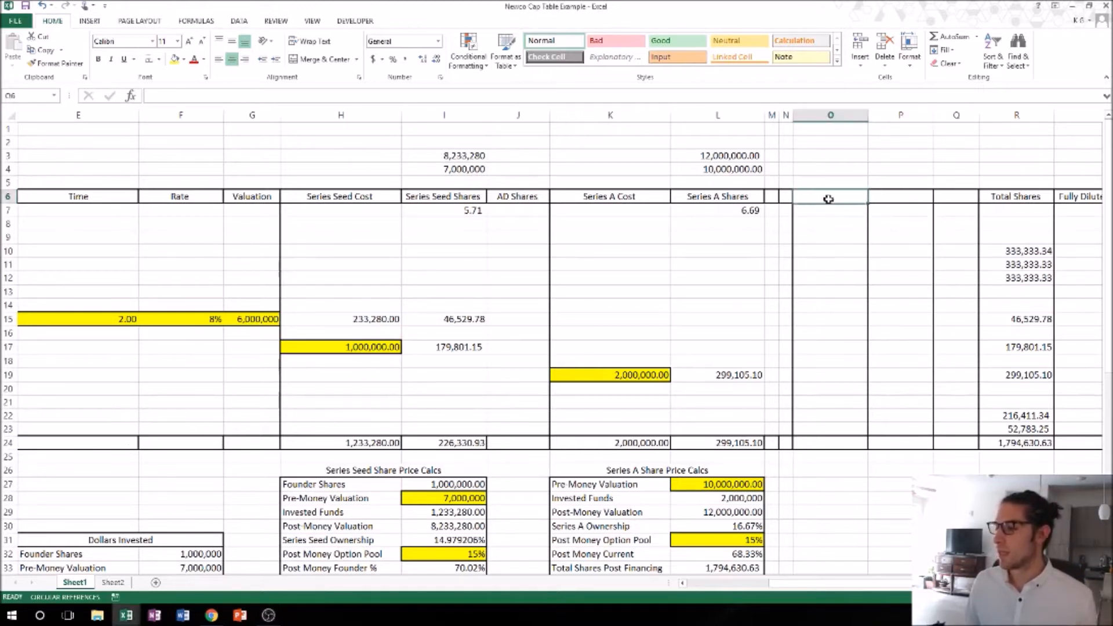
pyautogui.write('Series B Cost')
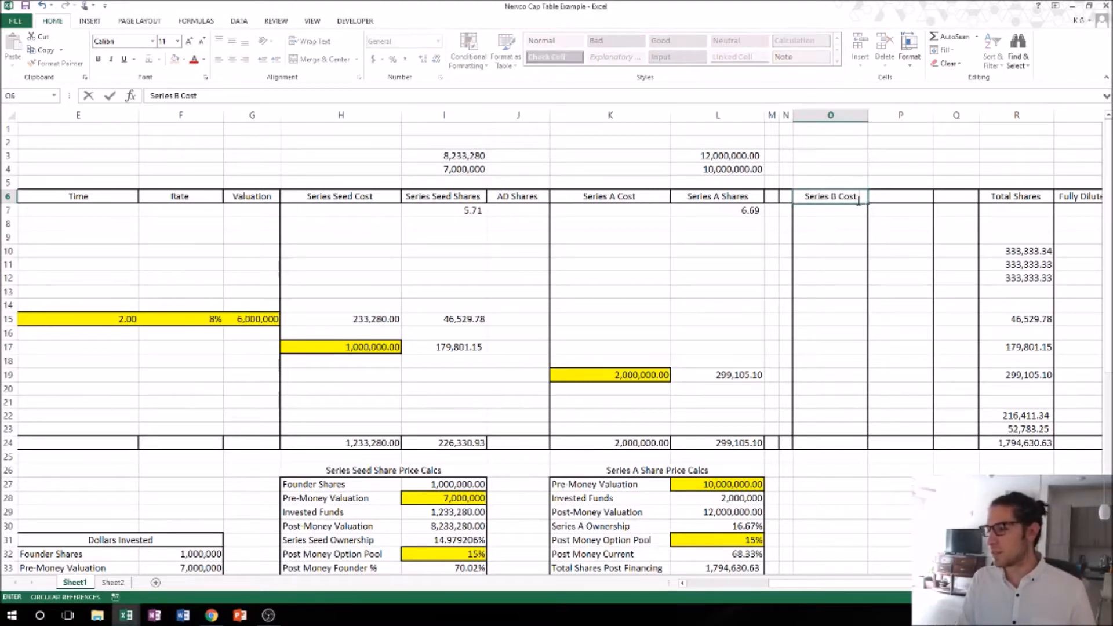
pyautogui.press('Tab')
pyautogui.write('Series')
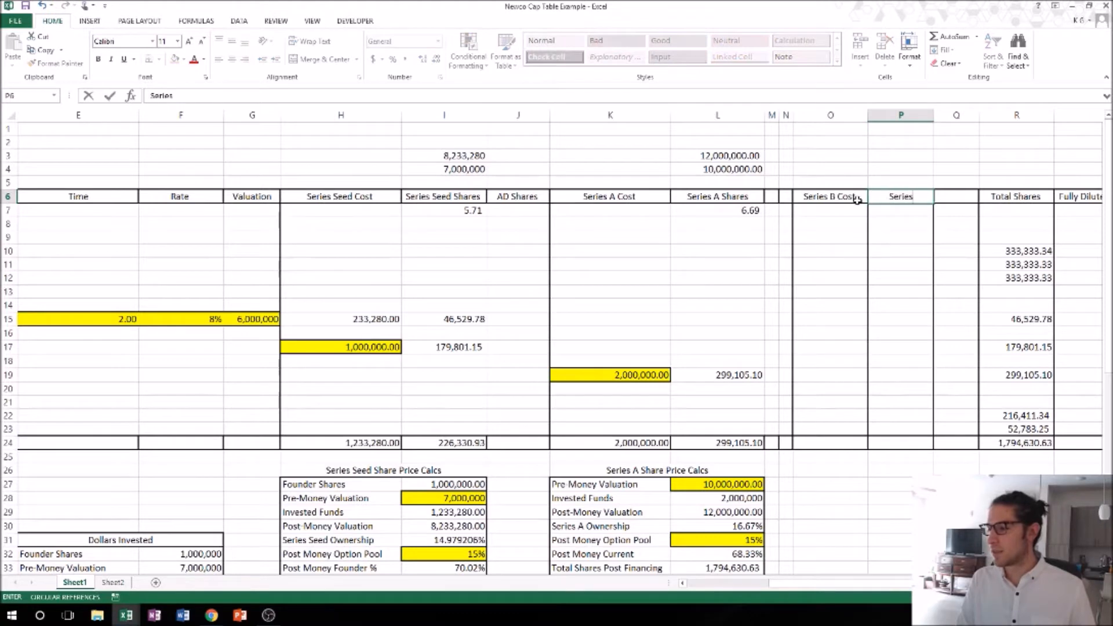
pyautogui.write(' B Shar')
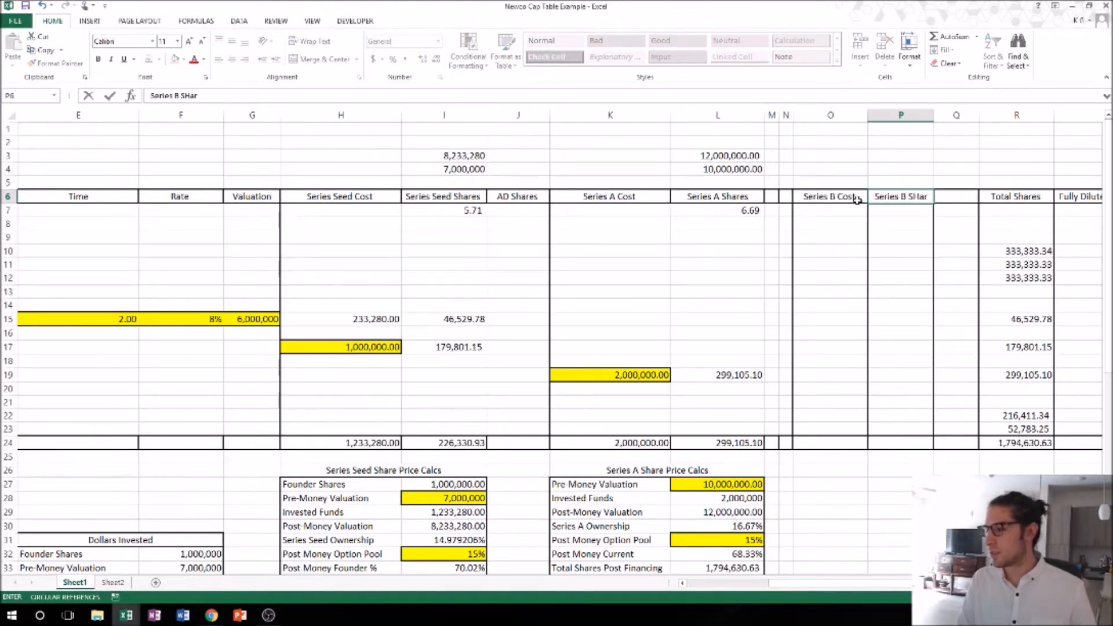
pyautogui.write('es')
pyautogui.press('Return')
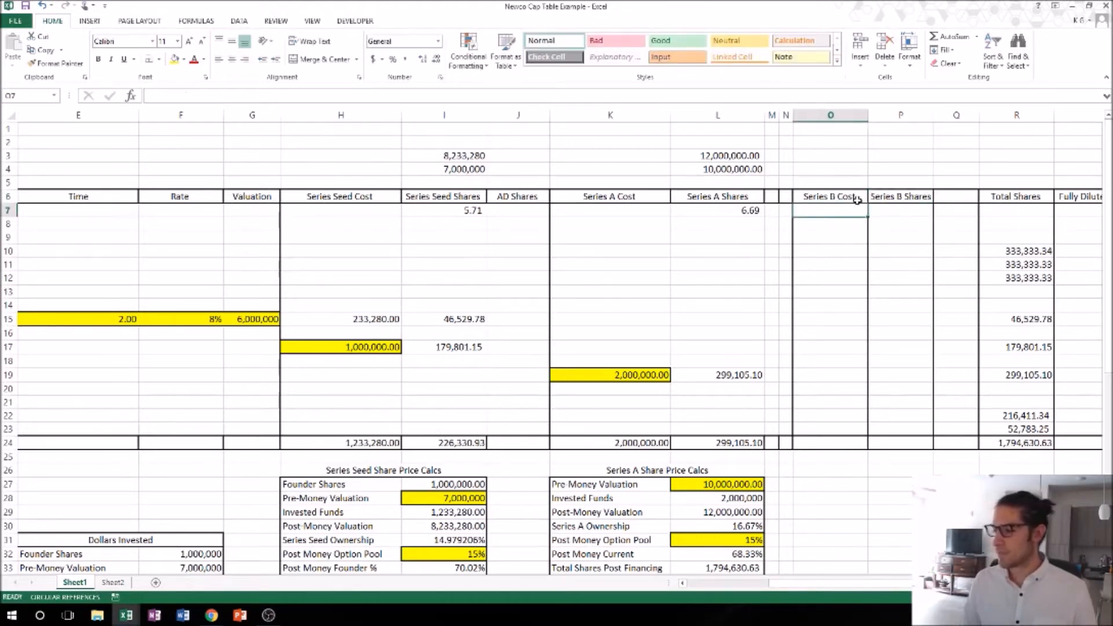
# Copy the Series A Share Price Calcs block together with its liquidation preference table to the area starting at O26.
pyautogui.click(816, 480)
pyautogui.scroll(-4, 813, 469)
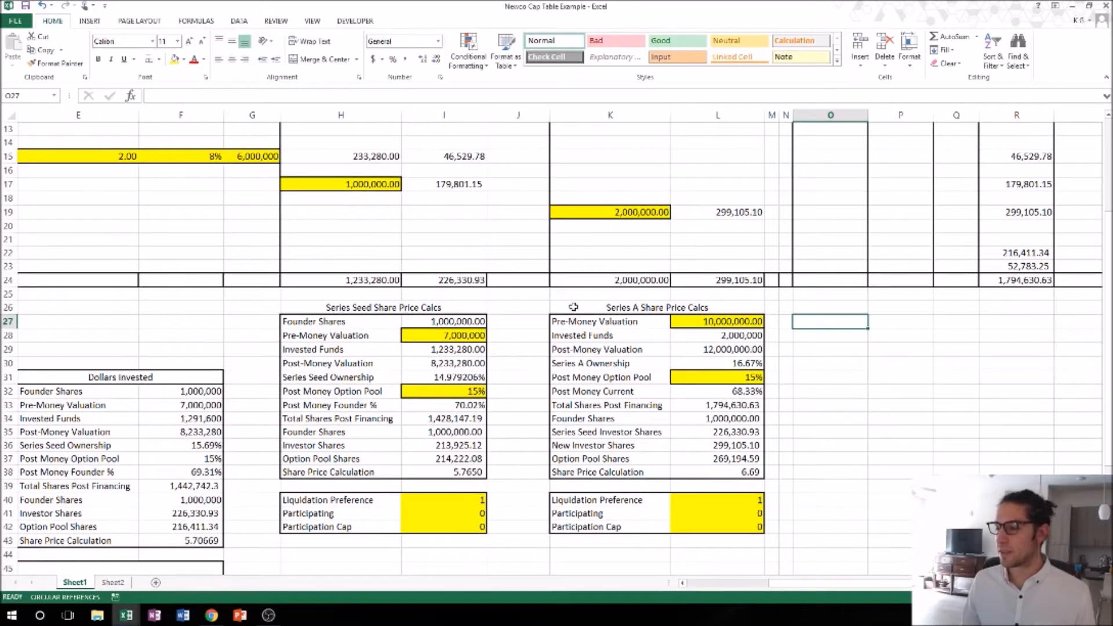
pyautogui.moveTo(573, 307); pyautogui.dragTo(705, 524)
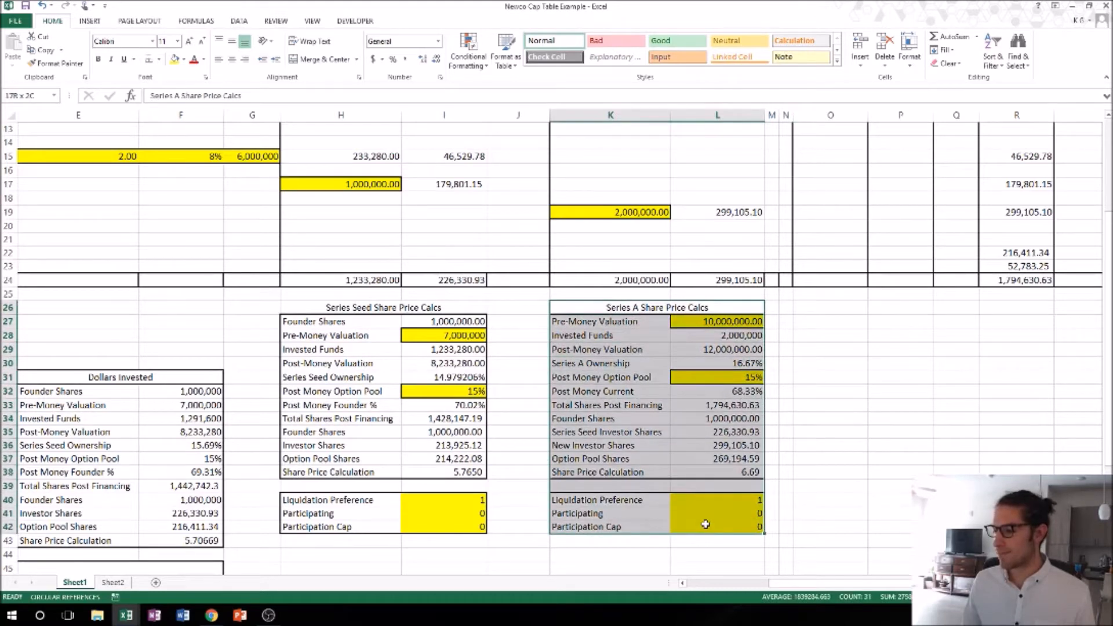
pyautogui.hotkey('ctrl', 'c')
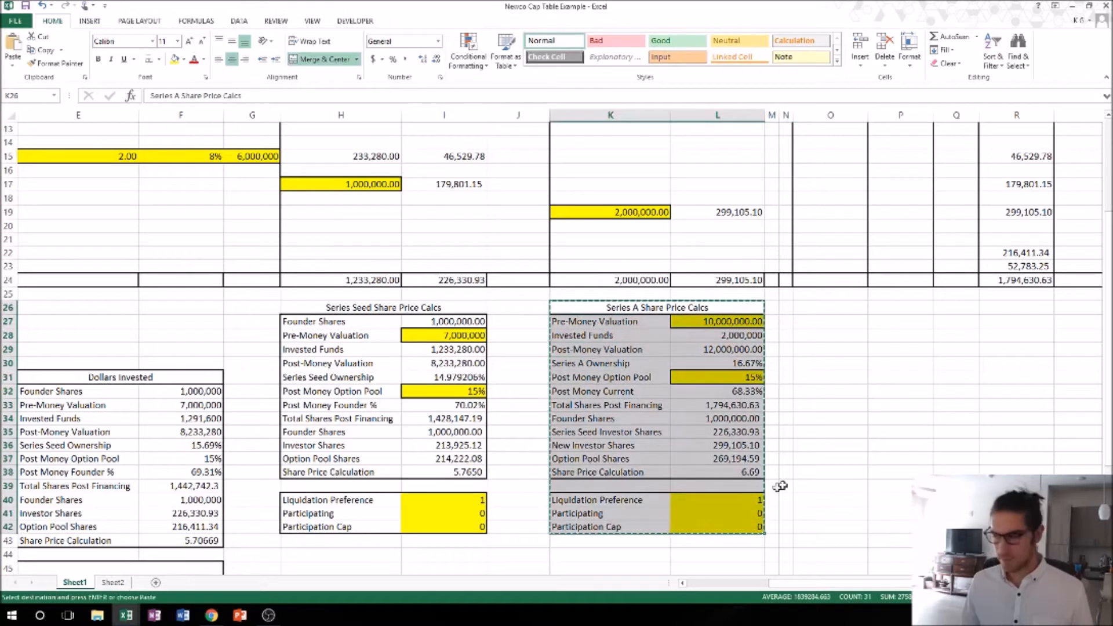
pyautogui.click(841, 304)
pyautogui.hotkey('ctrl', 'v')
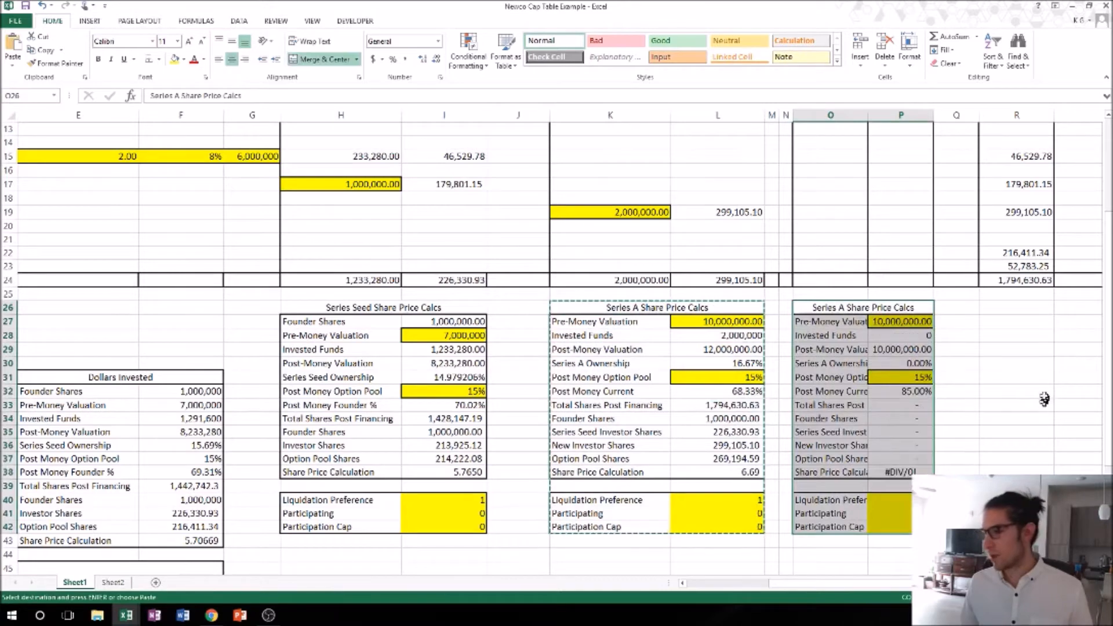
# Widen column O so the copied labels fit, and widen column N as a spacer before it.
pyautogui.click(1000, 387)
pyautogui.scroll(4, 979, 371)
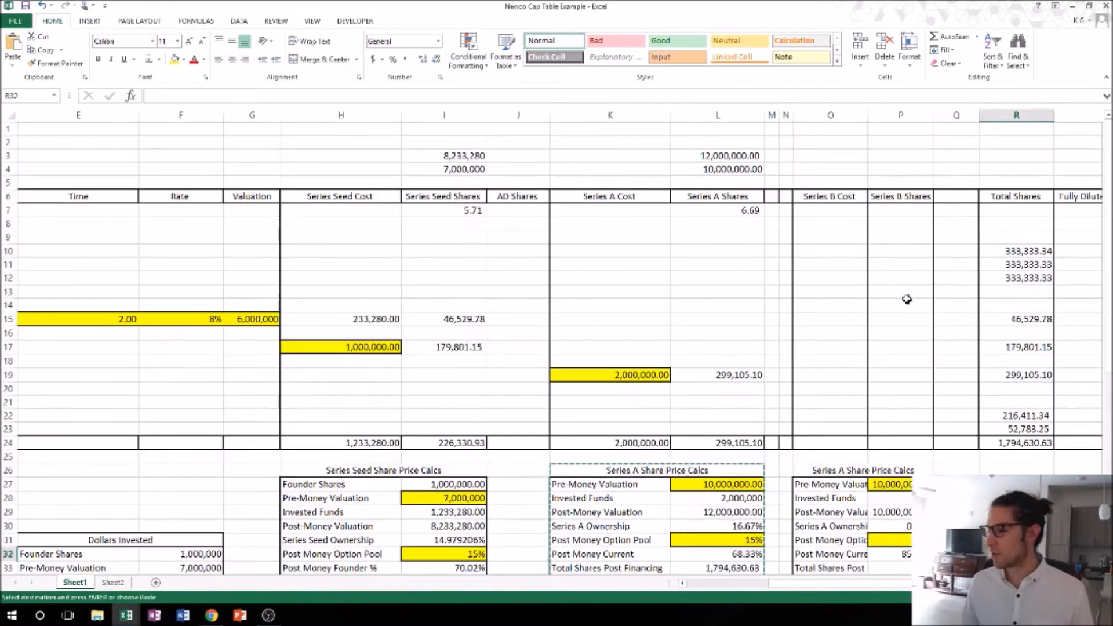
pyautogui.scroll(-4, 927, 302)
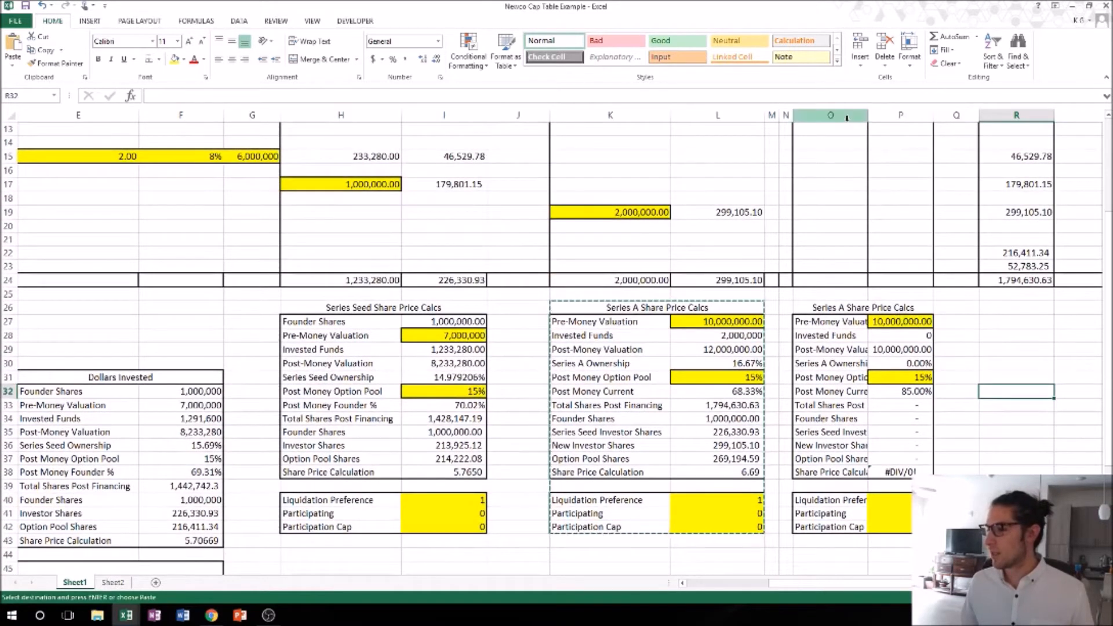
pyautogui.moveTo(863, 115); pyautogui.dragTo(915, 115)
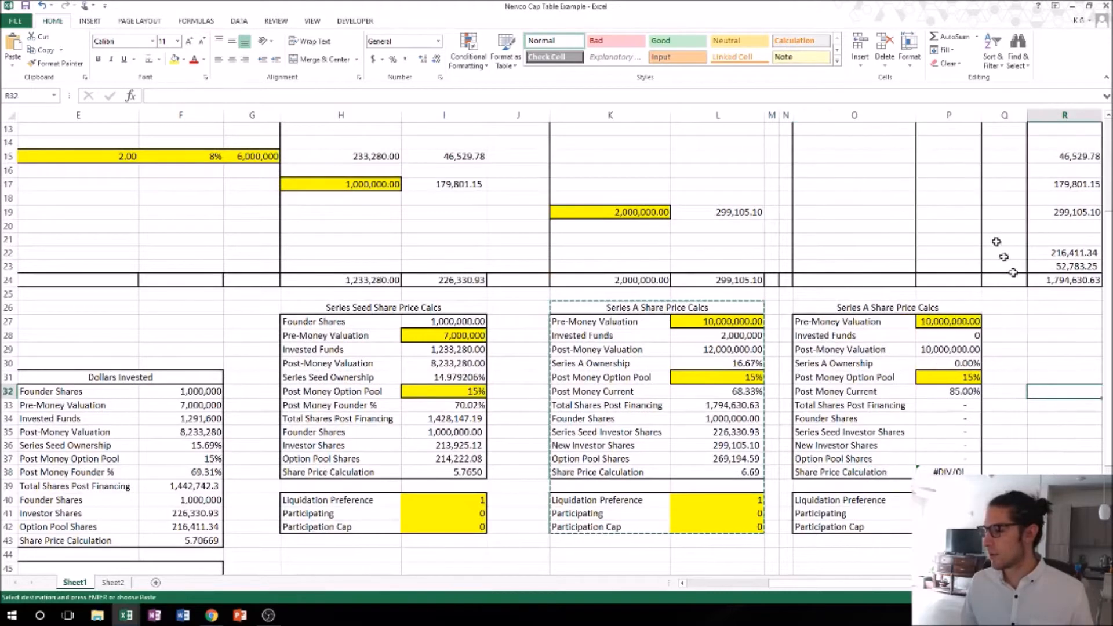
pyautogui.click(1038, 349)
pyautogui.click(869, 347)
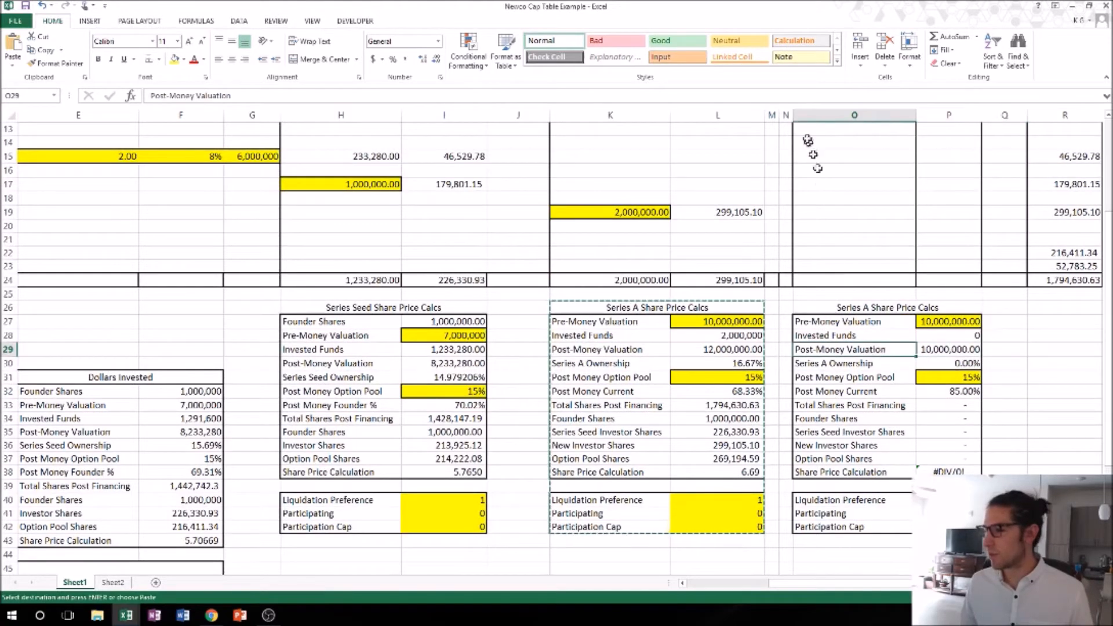
pyautogui.moveTo(794, 115); pyautogui.dragTo(817, 115)
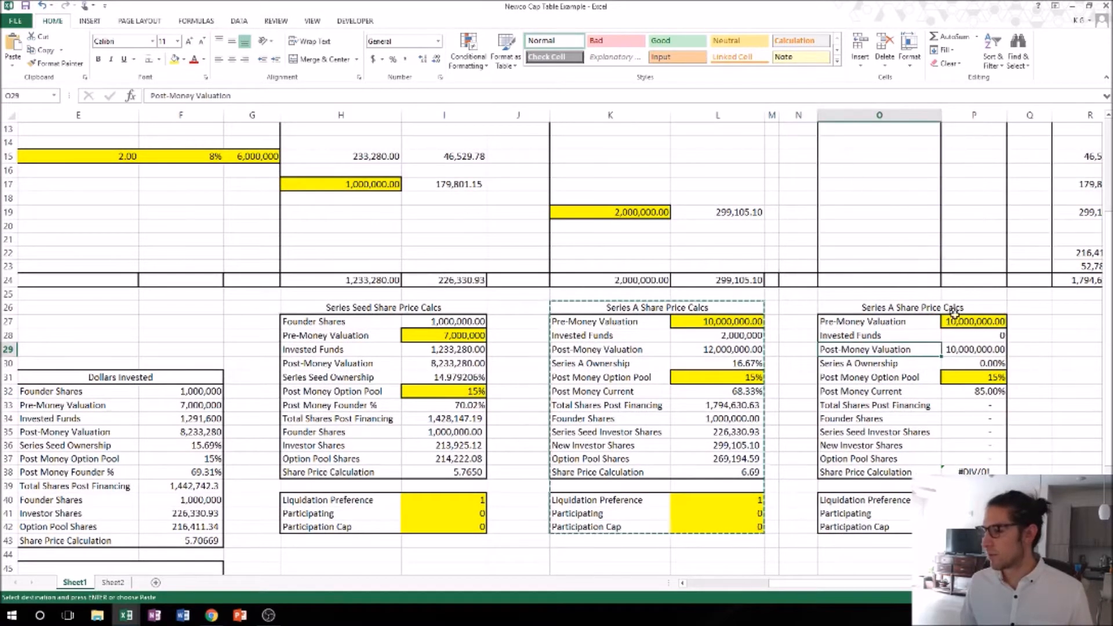
# Change the title of the copied calculation block to "Series B Share Price Calcs".
pyautogui.click(910, 309)
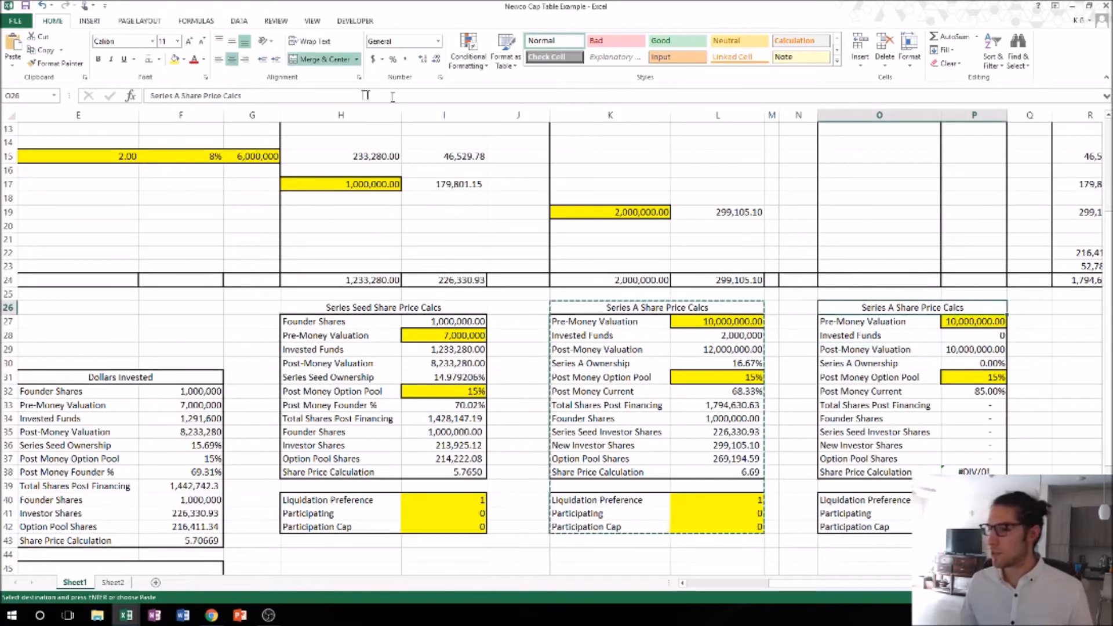
pyautogui.click(181, 97)
pyautogui.press('BackSpace')
pyautogui.press('BackSpace')
pyautogui.write('B')
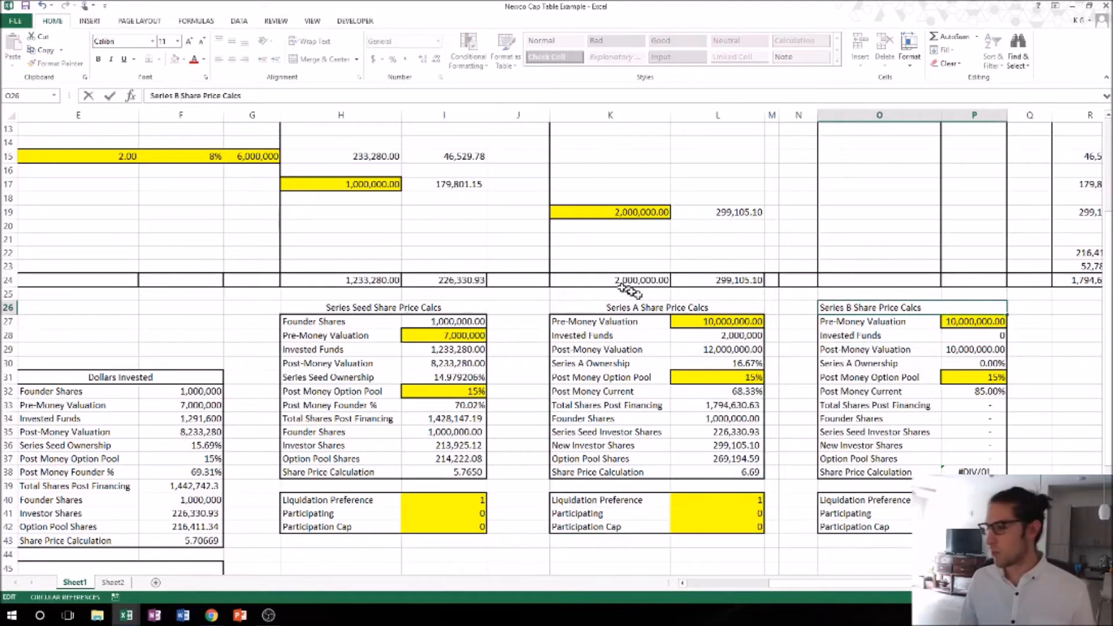
pyautogui.click(1021, 344)
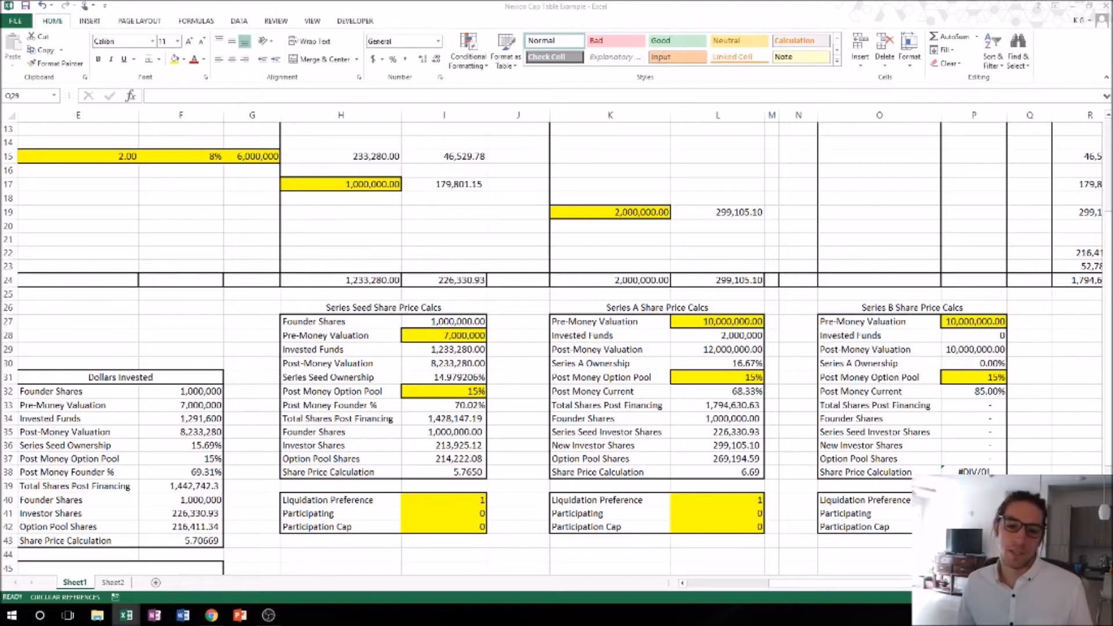
# Set the Pre-Money Valuation in the Series B Share Price Calcs block to 40,000,000.
pyautogui.click(963, 327)
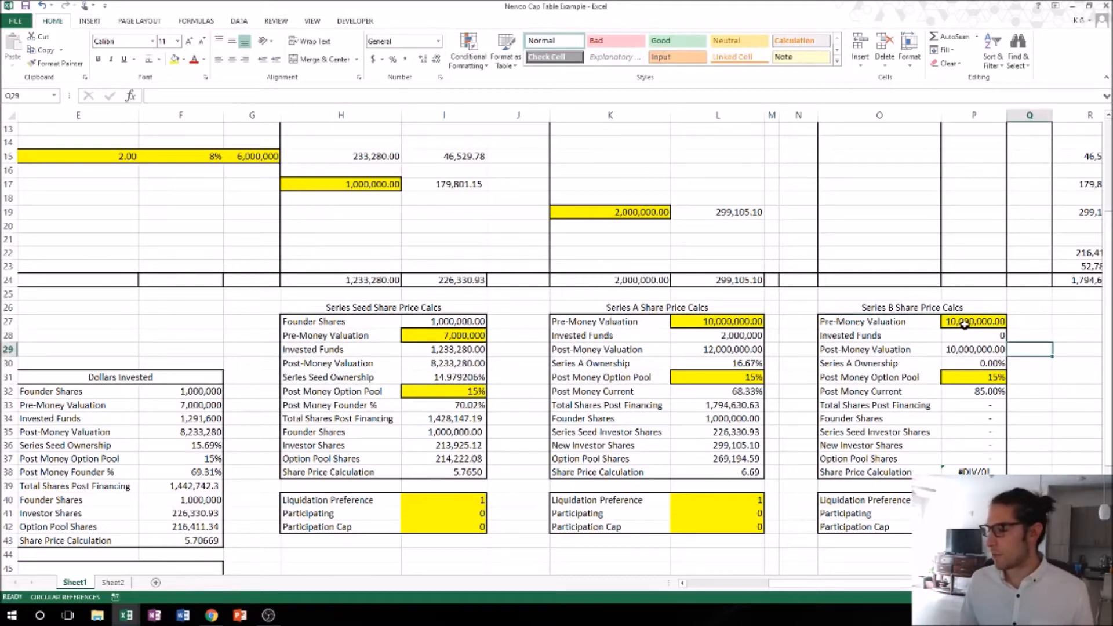
pyautogui.click(963, 326)
pyautogui.write('40000')
pyautogui.press('Return')
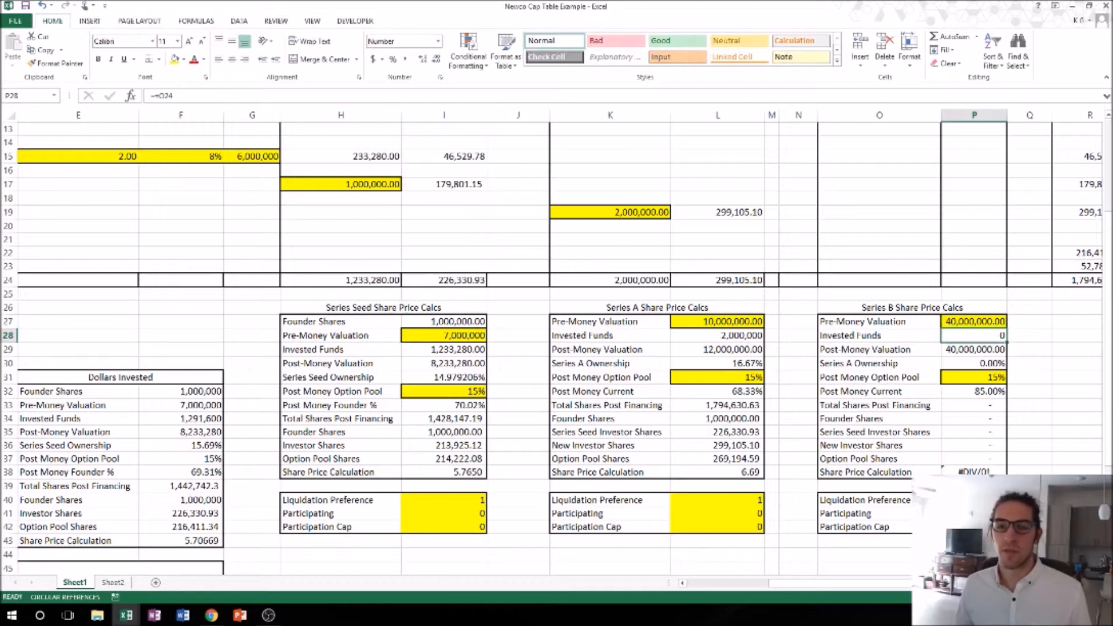
# Insert a new row 20 directly below Series A VC and label it "Series B VC" in column A.
pyautogui.click(863, 306)
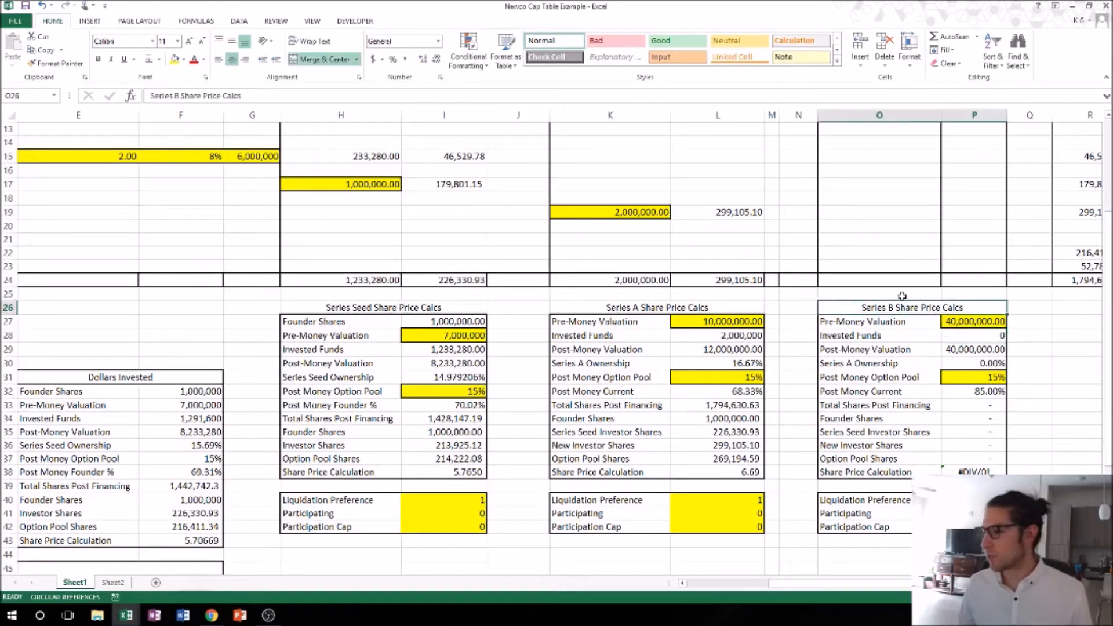
pyautogui.click(856, 226)
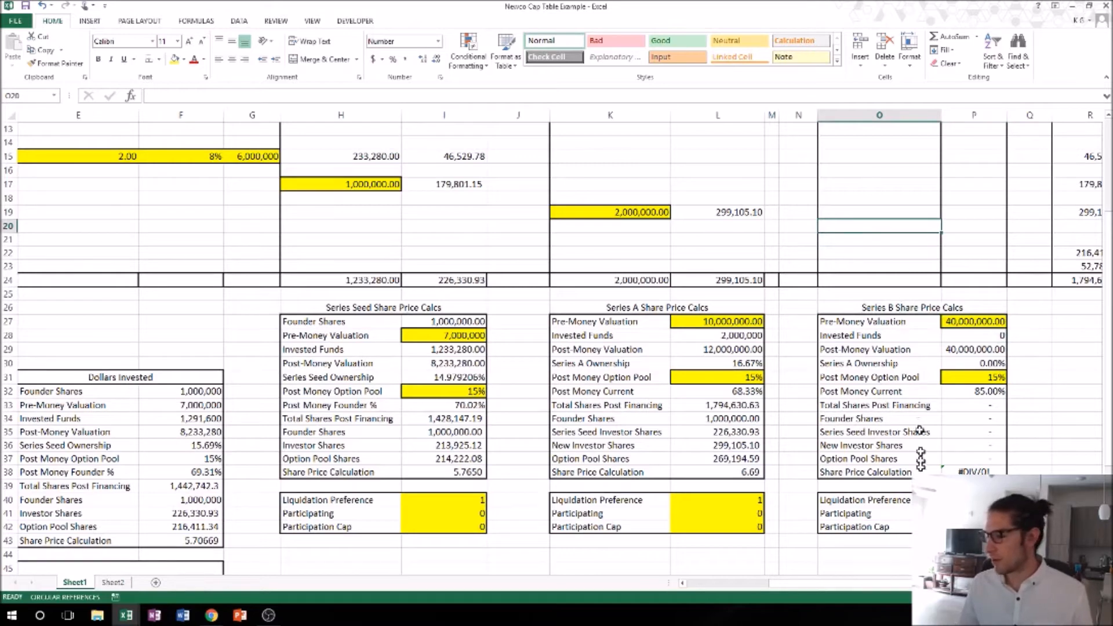
pyautogui.moveTo(897, 582); pyautogui.dragTo(748, 562)
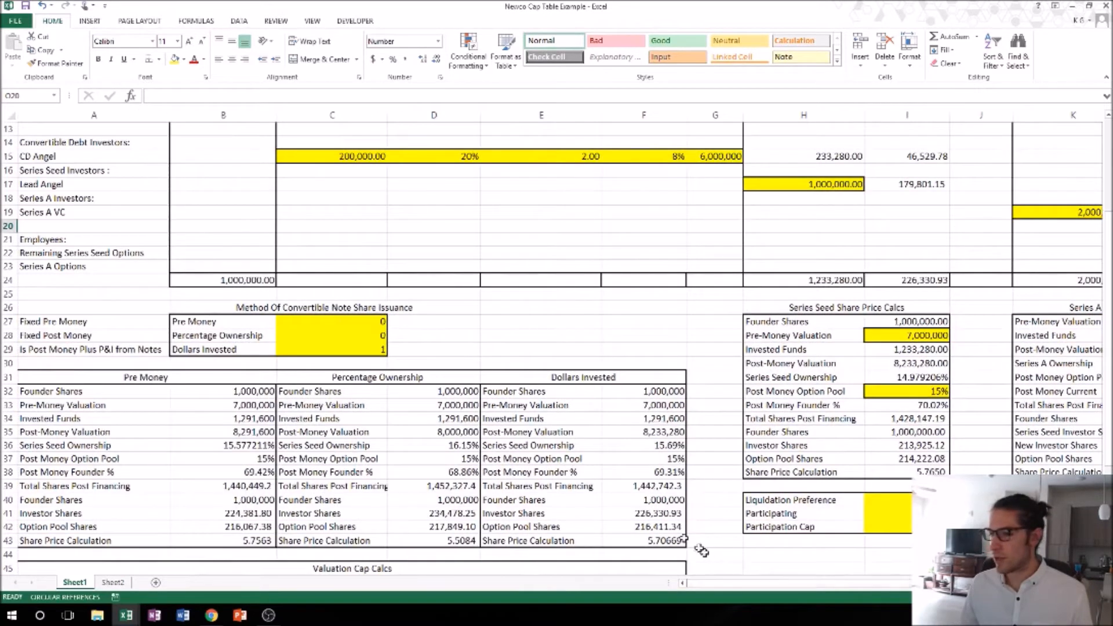
pyautogui.click(73, 226)
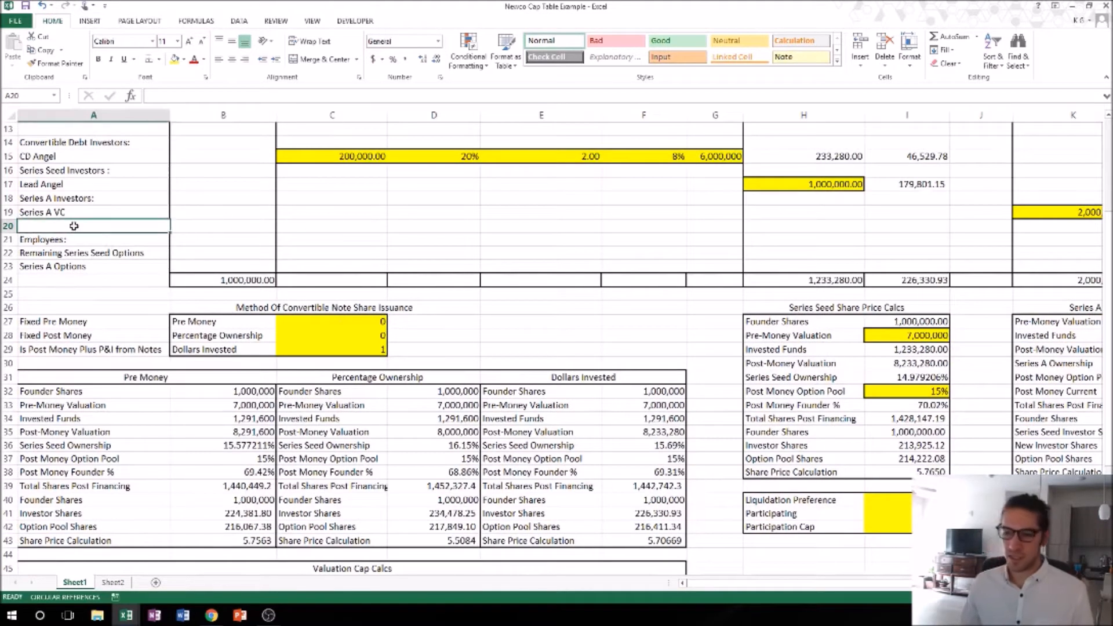
pyautogui.click(8, 226)
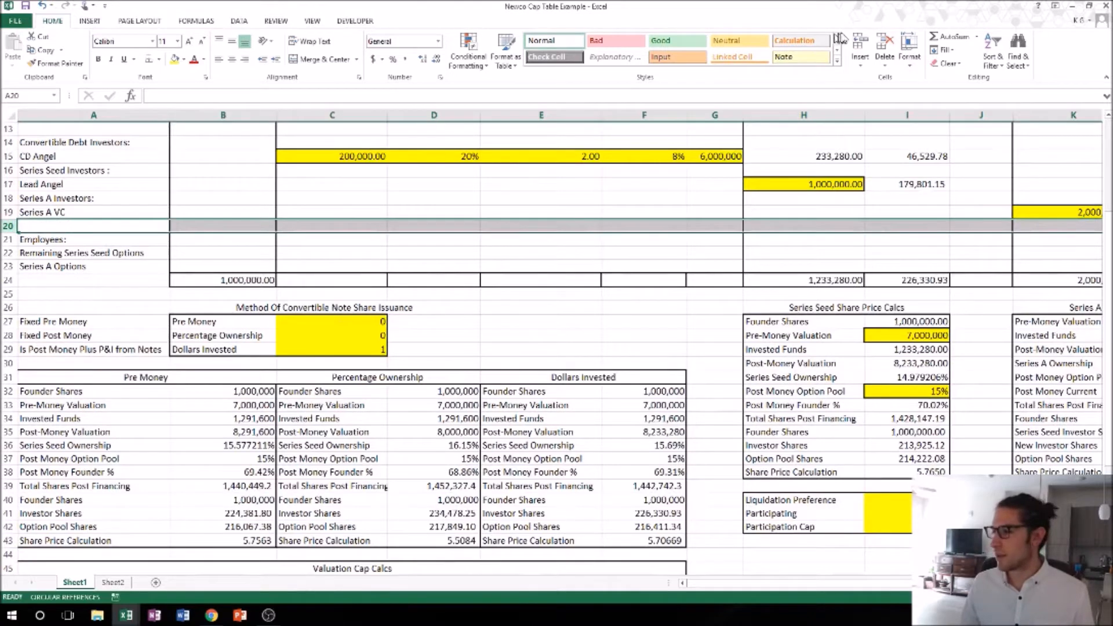
pyautogui.click(859, 42)
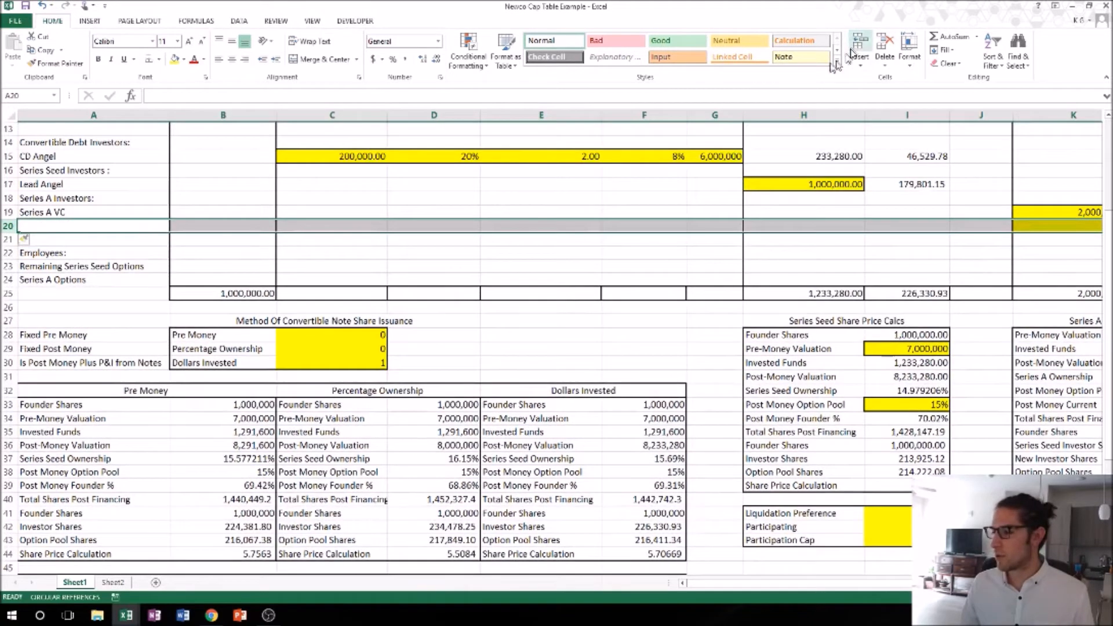
pyautogui.click(102, 225)
pyautogui.write('Serei')
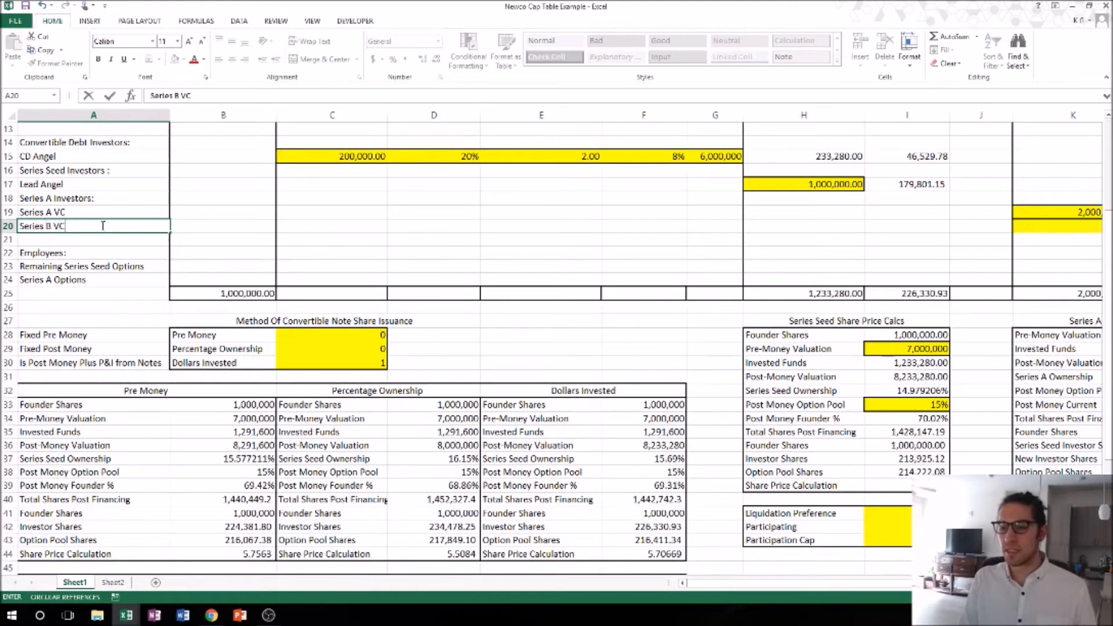
# Enter 10,000,000 as the Series B Cost for the Series B VC row in O20.
pyautogui.press('Tab')
pyautogui.press('Tab')
pyautogui.press('Tab')
pyautogui.press('Tab')
pyautogui.press('Tab')
pyautogui.press('Tab')
pyautogui.press('Tab')
pyautogui.press('Tab')
pyautogui.press('Tab')
pyautogui.press('Tab')
pyautogui.press('Tab')
pyautogui.press('Tab')
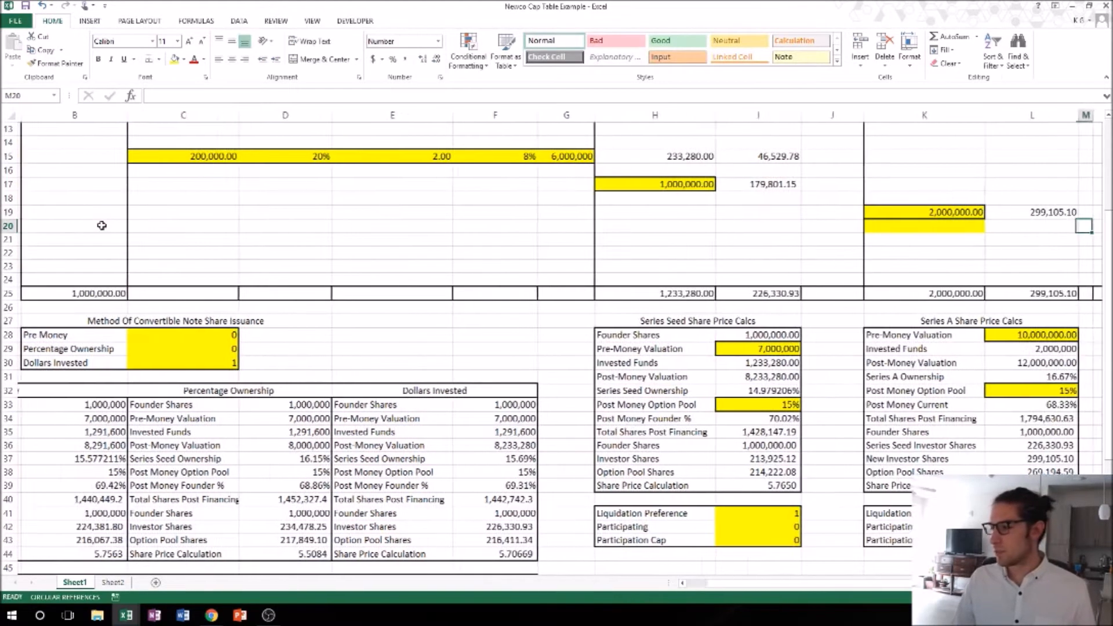
pyautogui.press('Tab')
pyautogui.press('Tab')
pyautogui.press('Tab')
pyautogui.press('Tab')
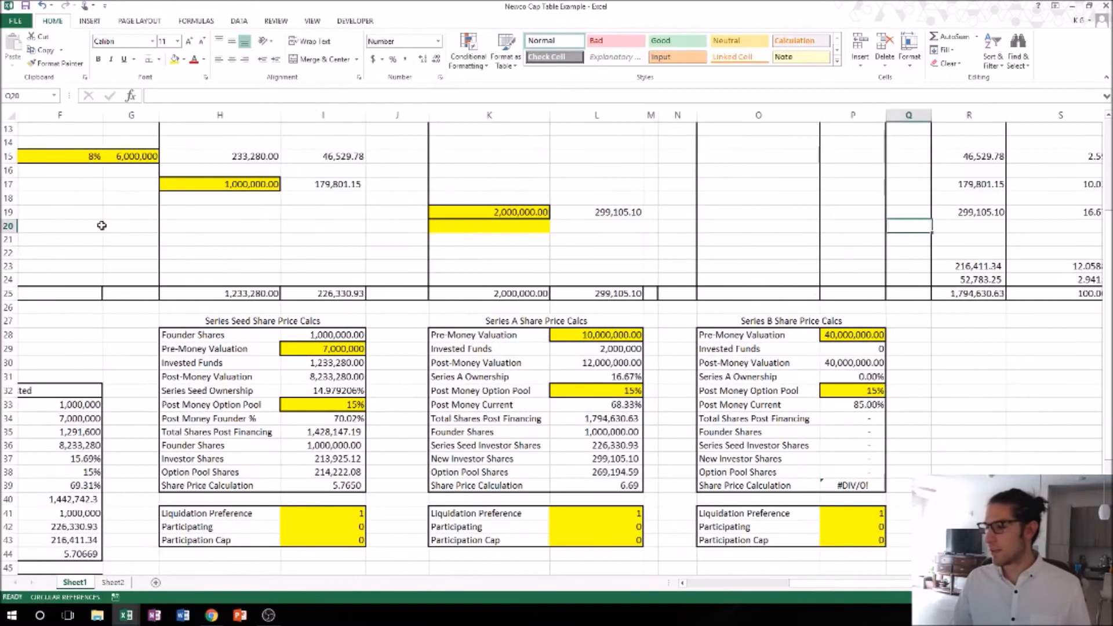
pyautogui.hotkey('shift', 'Tab')
pyautogui.hotkey('shift', 'Tab')
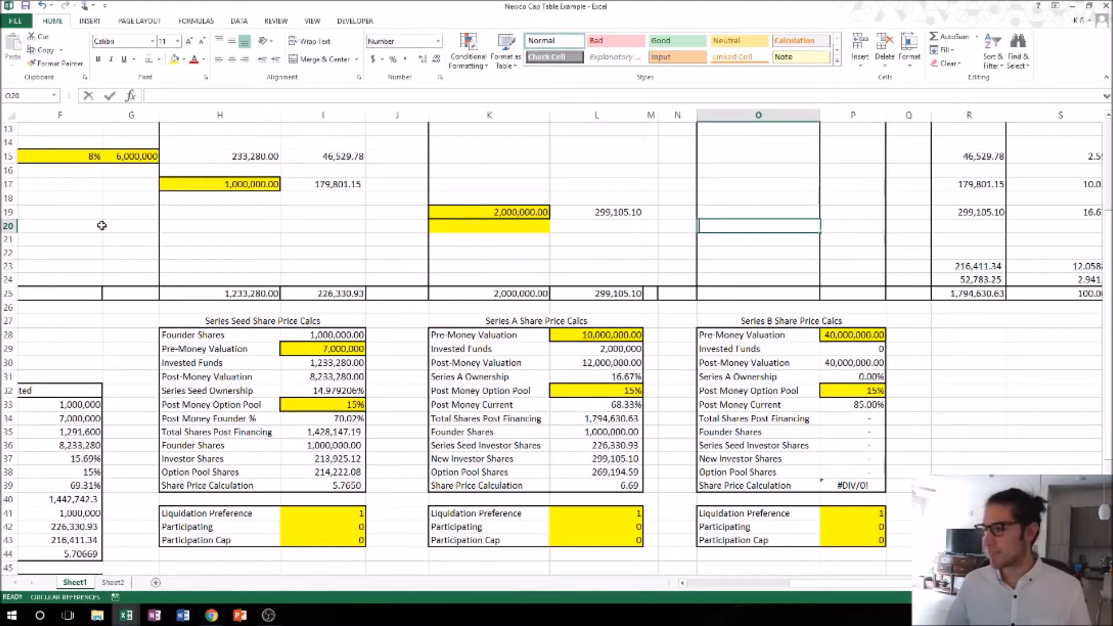
pyautogui.write('10,')
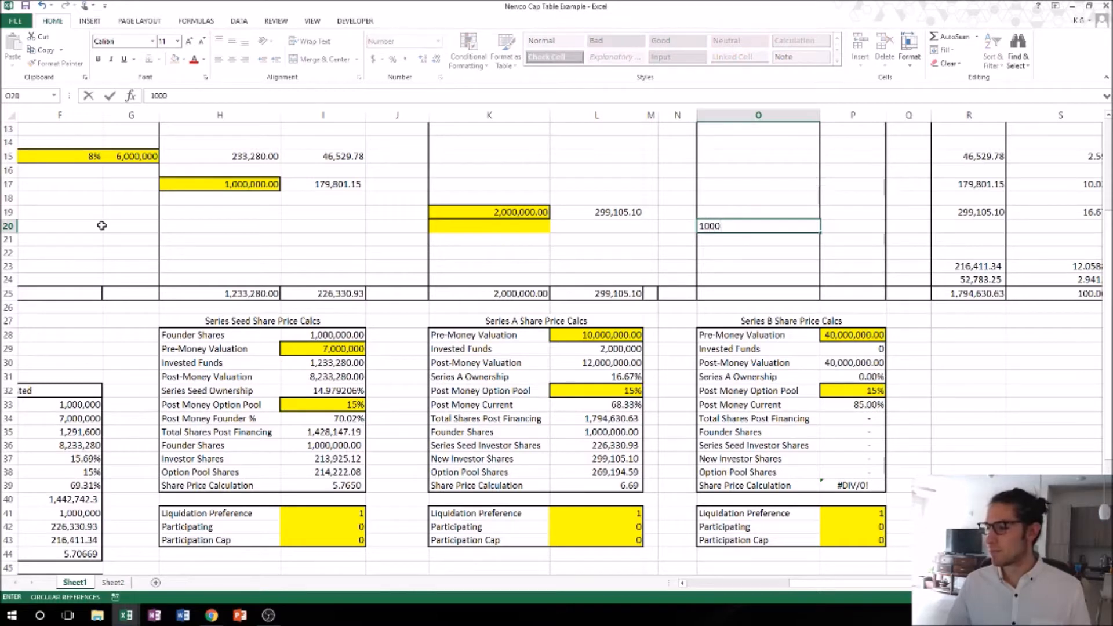
pyautogui.write('000,000')
pyautogui.press('Return')
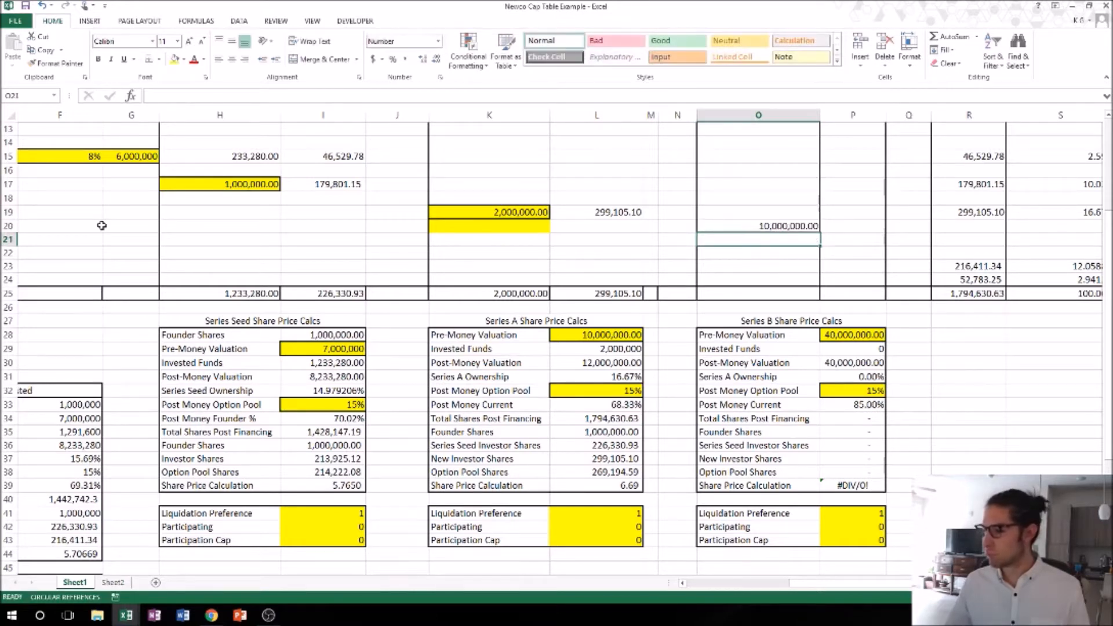
# Give the 10,000,000 Series B Cost cell in O20 a yellow fill and an outside border.
pyautogui.click(753, 224)
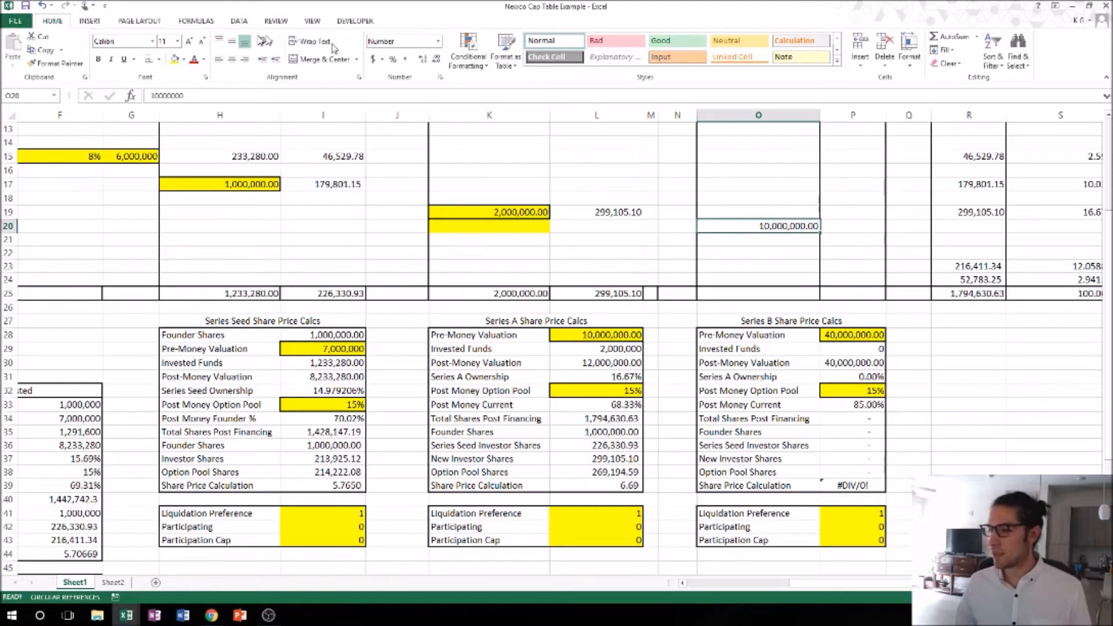
pyautogui.click(177, 61)
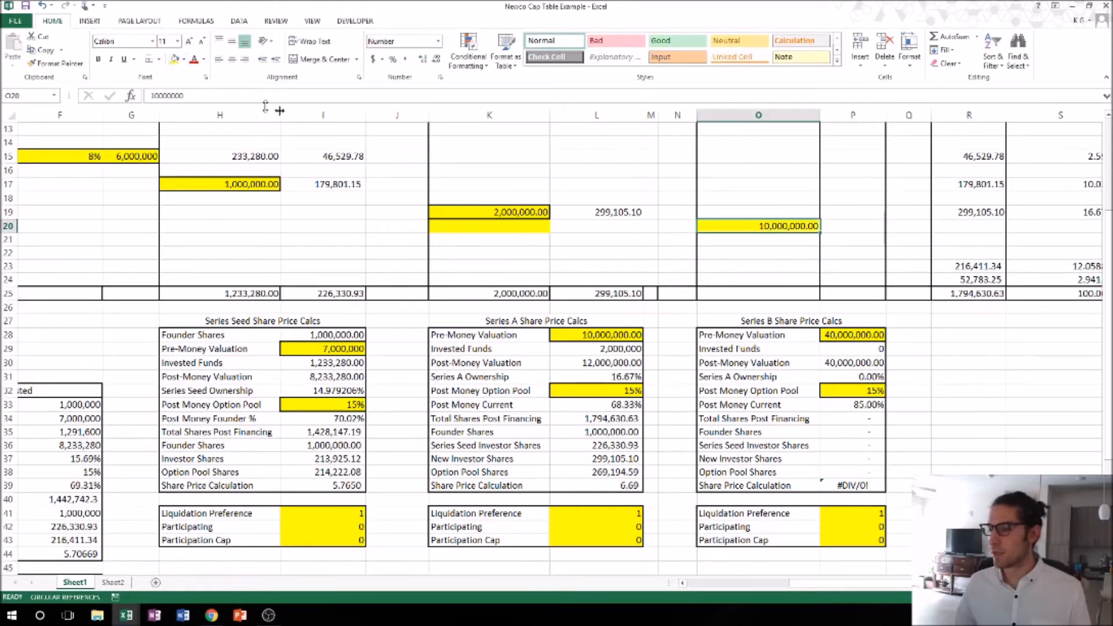
pyautogui.hotkey('alt', 'h')
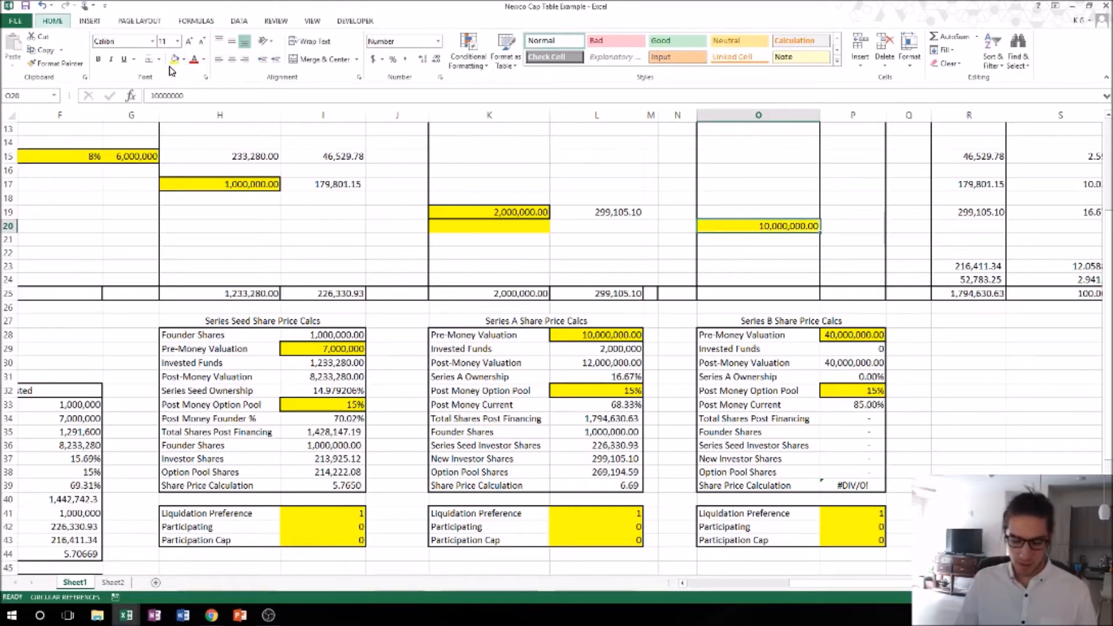
pyautogui.press('b')
pyautogui.press('s')
# Remove the yellow fill from the empty Series A Cost cell K20 in the Series B VC row.
pyautogui.press('Left')
pyautogui.press('Left')
pyautogui.press('Left')
pyautogui.press('Left')
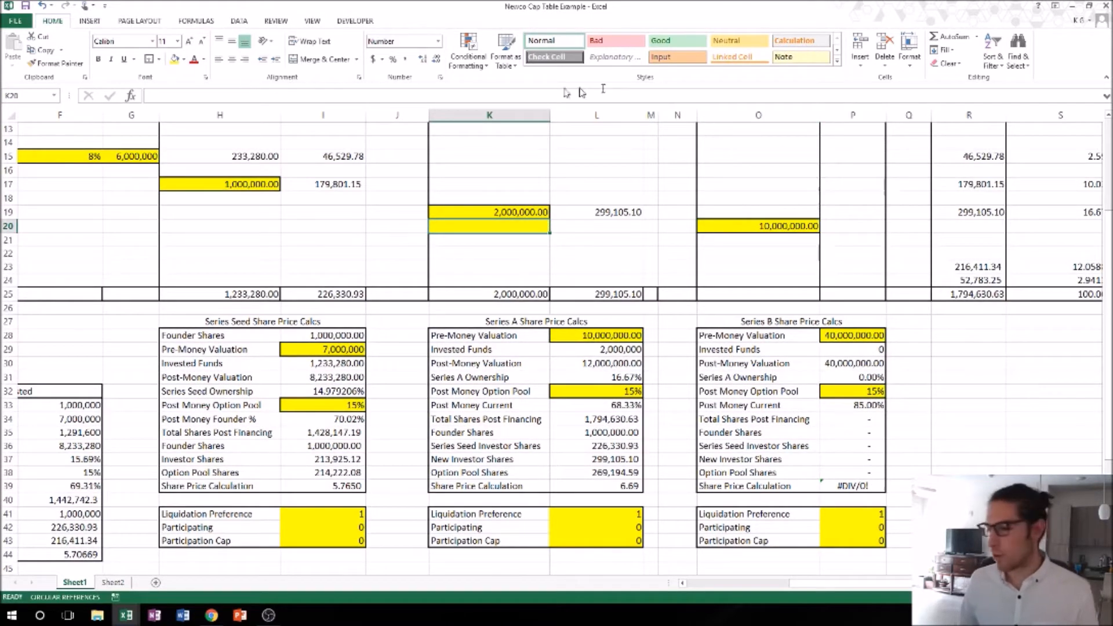
pyautogui.click(183, 59)
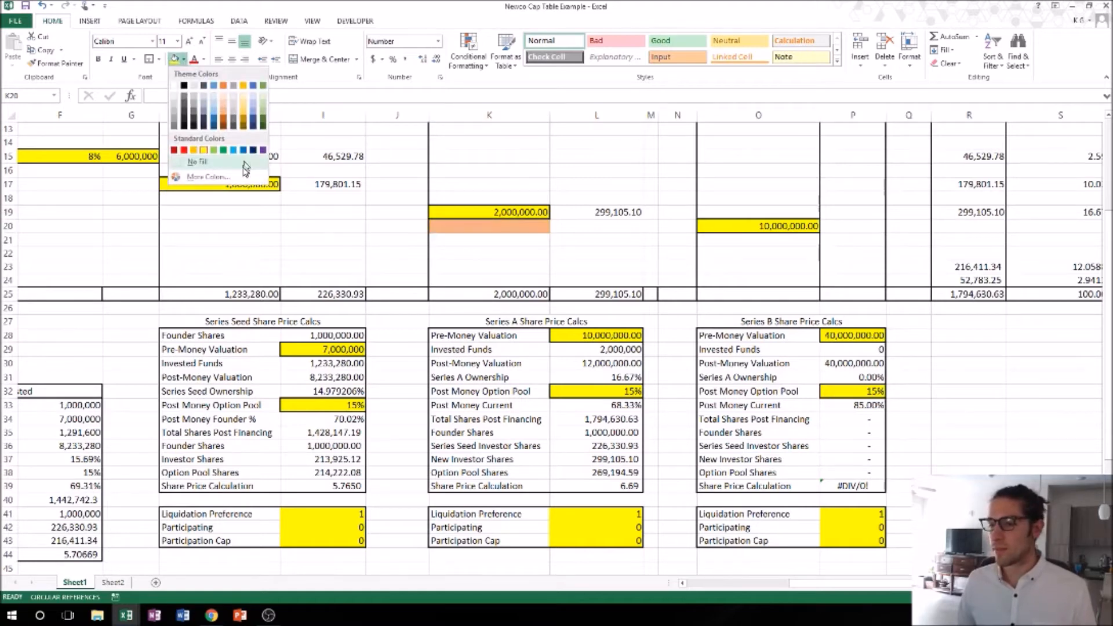
pyautogui.click(187, 168)
pyautogui.click(713, 263)
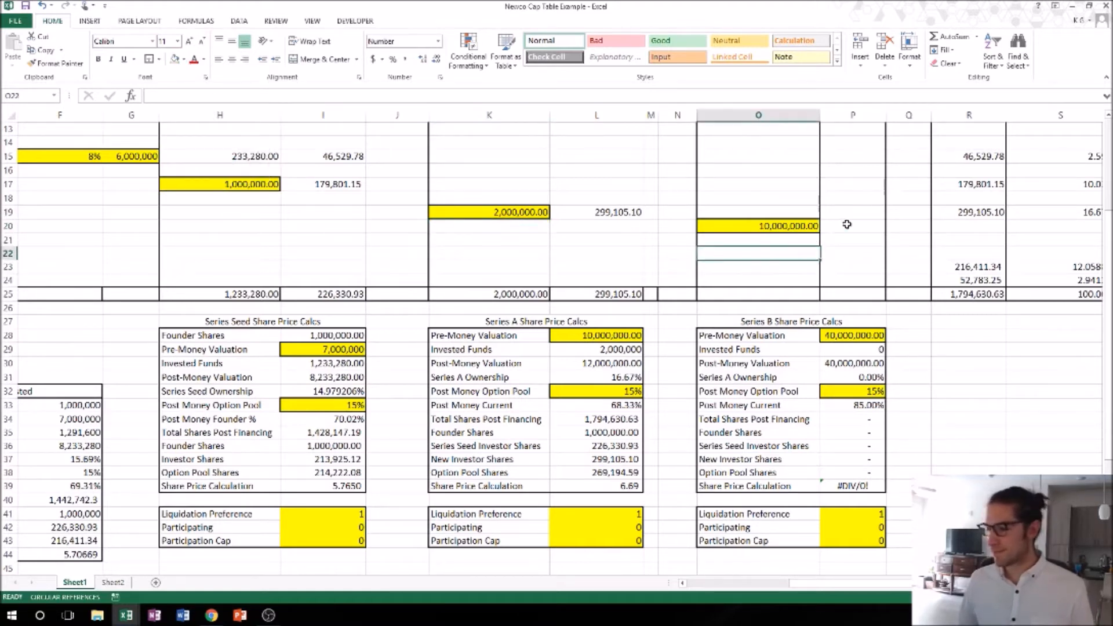
pyautogui.click(847, 224)
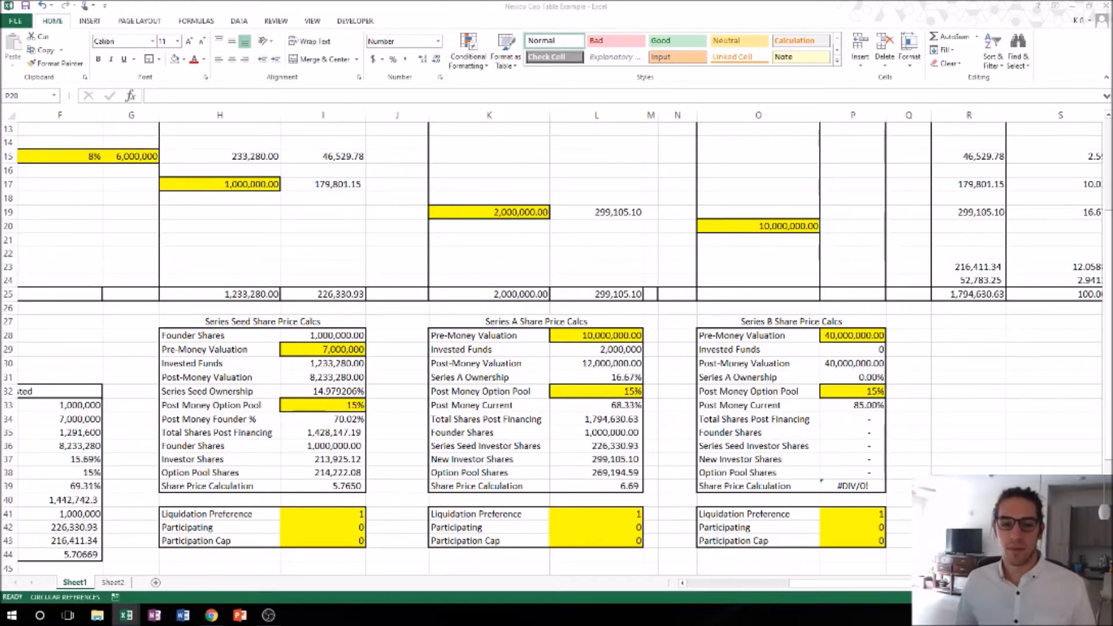
pyautogui.click(39, 615)
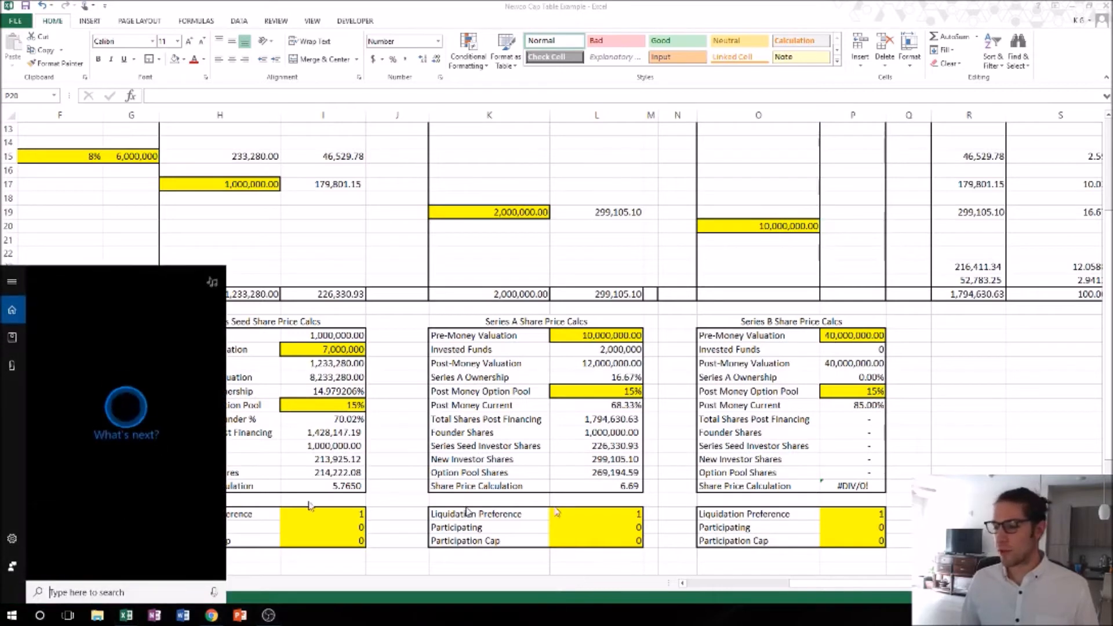
pyautogui.click(988, 429)
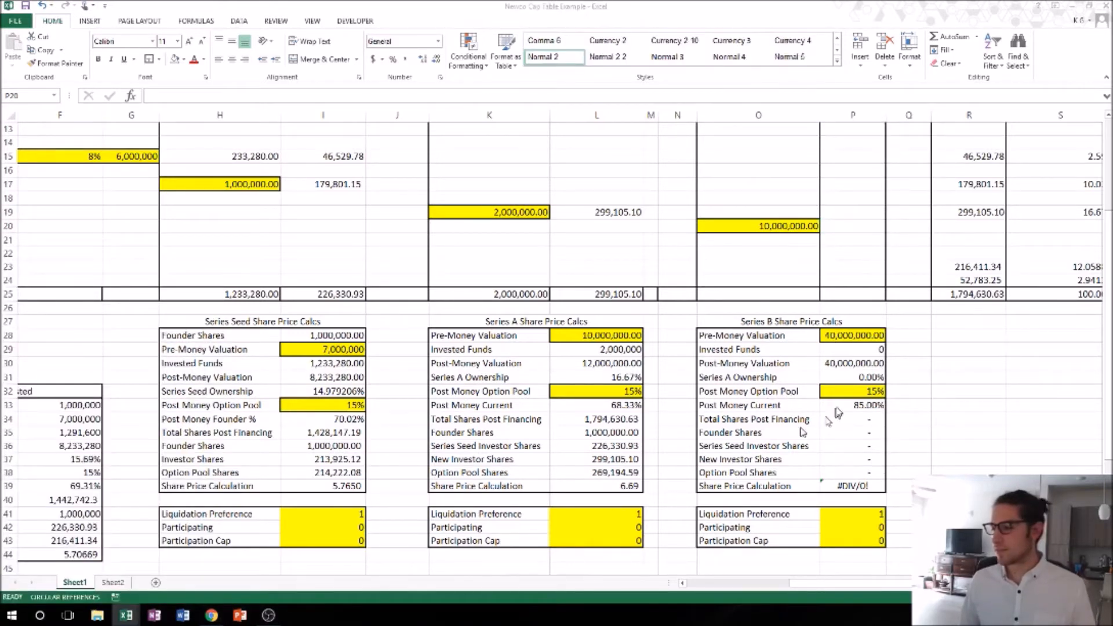
# Set Invested Funds in P29 of the Series B Share Price Calcs to reference the Series B Cost total in O25.
pyautogui.click(856, 349)
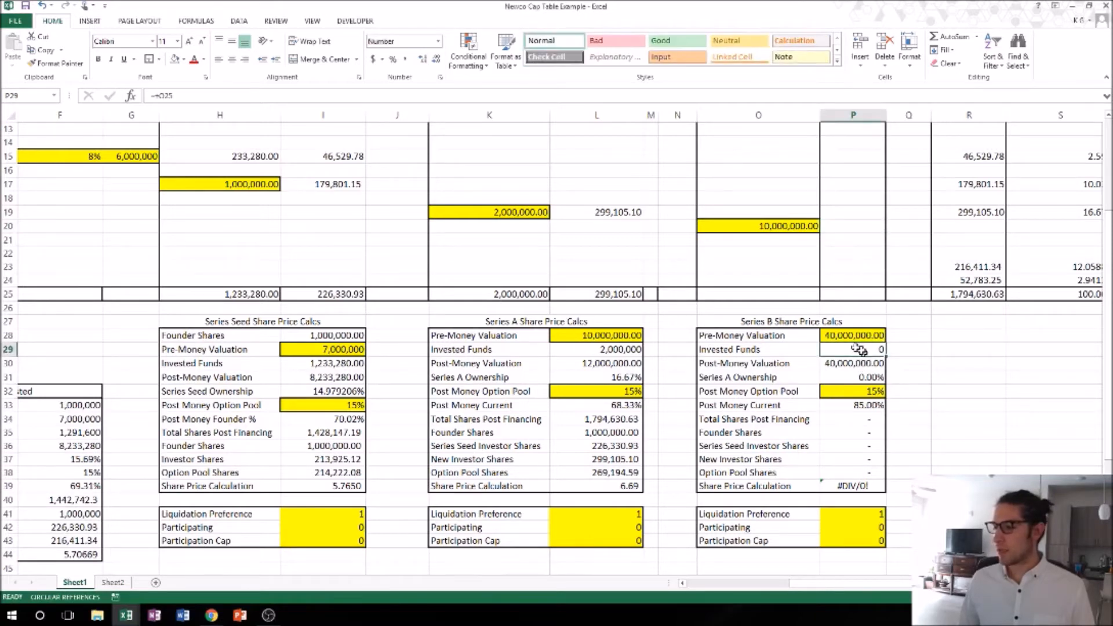
pyautogui.write('+')
pyautogui.press('Up')
pyautogui.press('Up')
pyautogui.press('Up')
pyautogui.press('Up')
pyautogui.press('Left')
pyautogui.scroll(4, 809, 217)
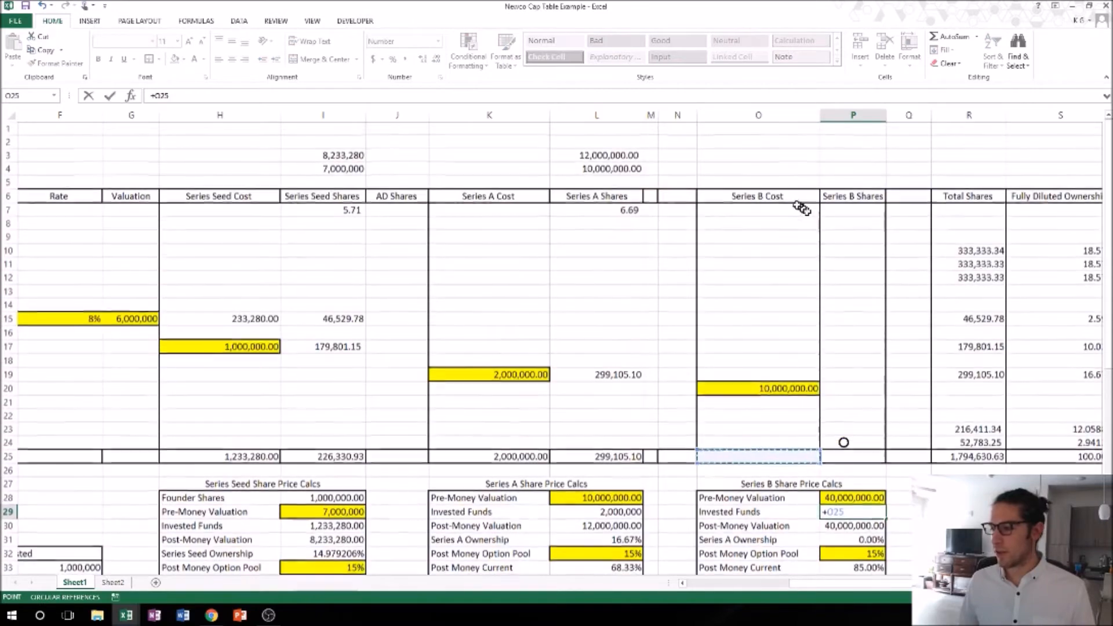
pyautogui.scroll(-2, 776, 205)
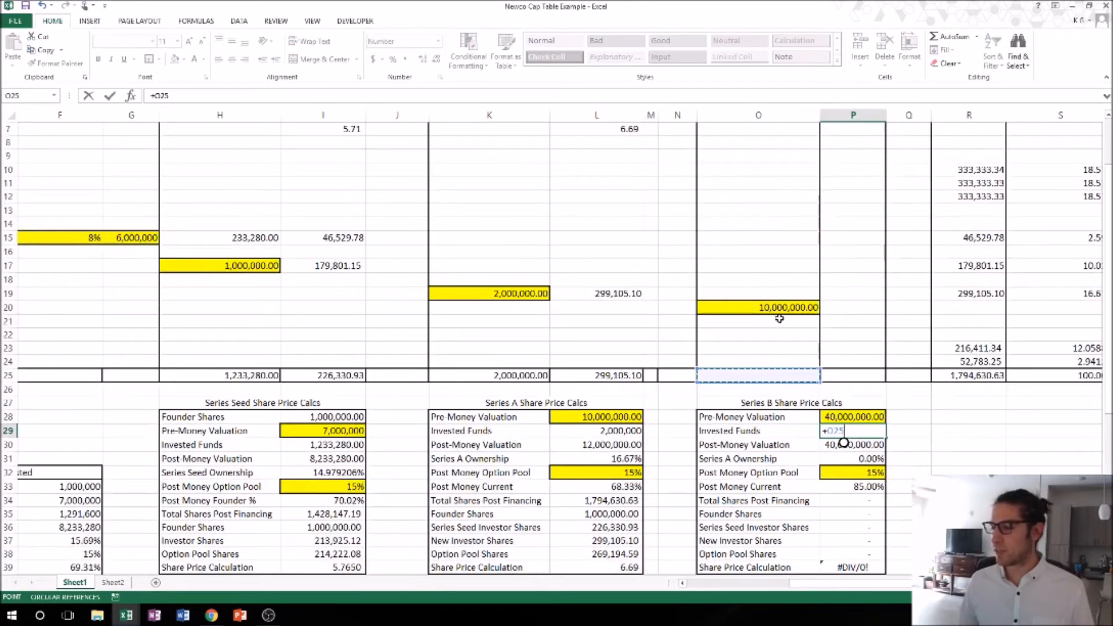
pyautogui.press('Return')
# Total the Series B Cost column in O25 with a SUM of O8:O24.
pyautogui.press('Up')
pyautogui.press('Up')
pyautogui.press('Up')
pyautogui.press('Up')
pyautogui.press('Up')
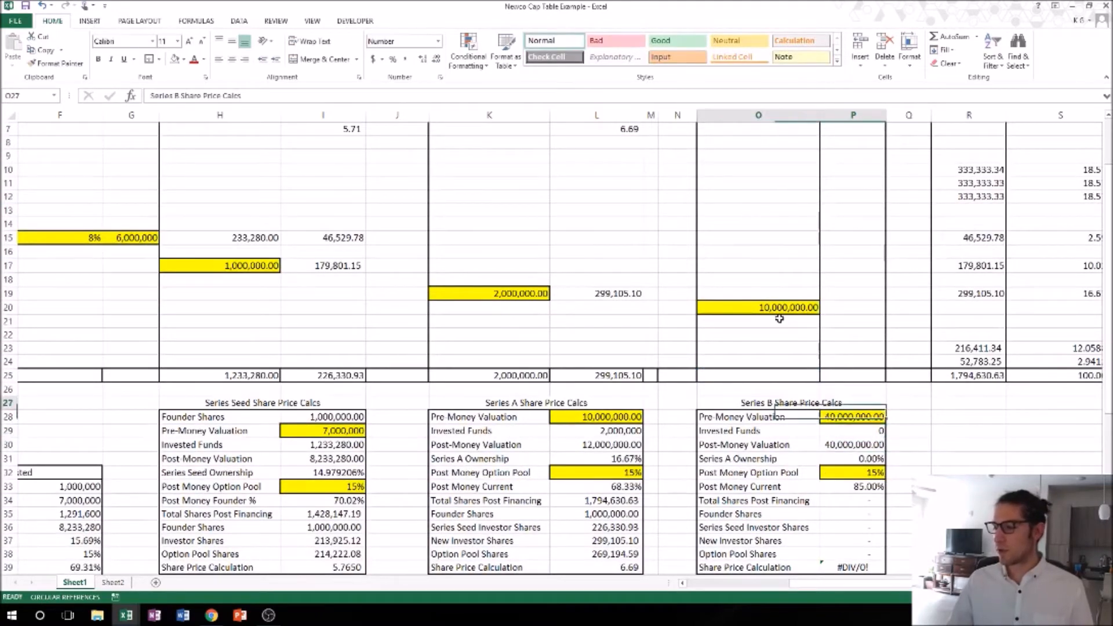
pyautogui.press('Left')
pyautogui.write('+6')
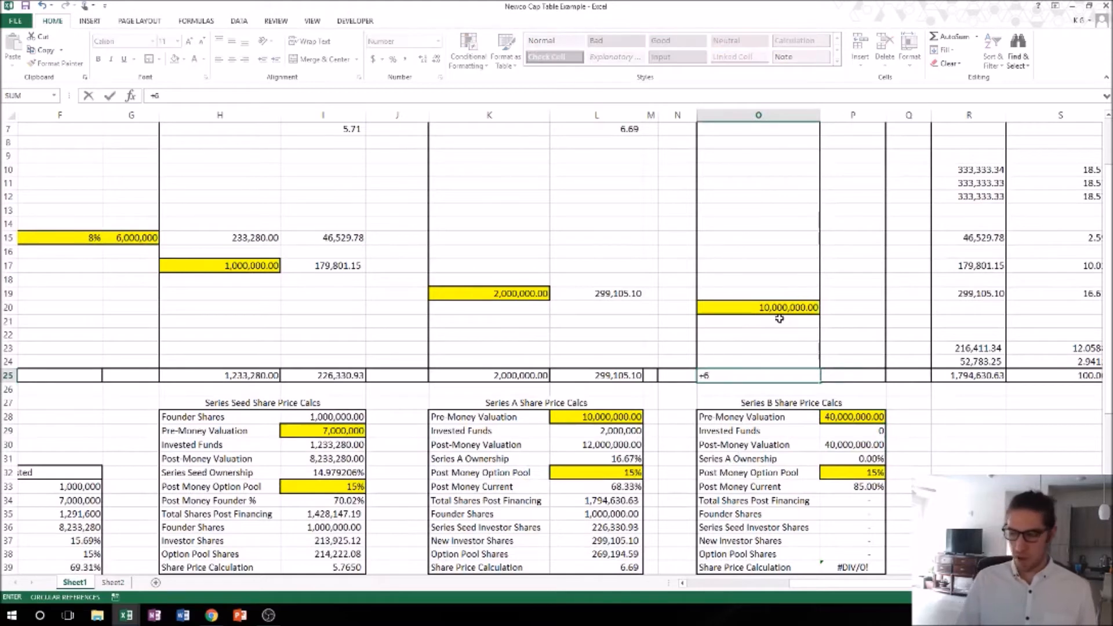
pyautogui.press('BackSpace')
pyautogui.write('sum')
pyautogui.press('Tab')
pyautogui.press('Up')
pyautogui.hotkey('shift', 'Up')
pyautogui.hotkey('shift', 'Up')
pyautogui.hotkey('shift', 'Up')
pyautogui.hotkey('shift', 'Up')
pyautogui.hotkey('shift', 'Up')
pyautogui.hotkey('shift', 'Up')
pyautogui.hotkey('shift', 'Up')
pyautogui.hotkey('shift', 'Up')
pyautogui.hotkey('shift', 'Up')
pyautogui.hotkey('shift', 'Up')
pyautogui.hotkey('shift', 'Up')
pyautogui.hotkey('shift', 'Up')
pyautogui.hotkey('shift', 'Up')
pyautogui.hotkey('shift', 'Up')
pyautogui.hotkey('shift', 'Up')
pyautogui.hotkey('shift', 'Up')
pyautogui.hotkey('shift', 'Up')
pyautogui.hotkey('shift', 'Up')
pyautogui.hotkey('shift', 'Up')
pyautogui.hotkey('shift', 'Up')
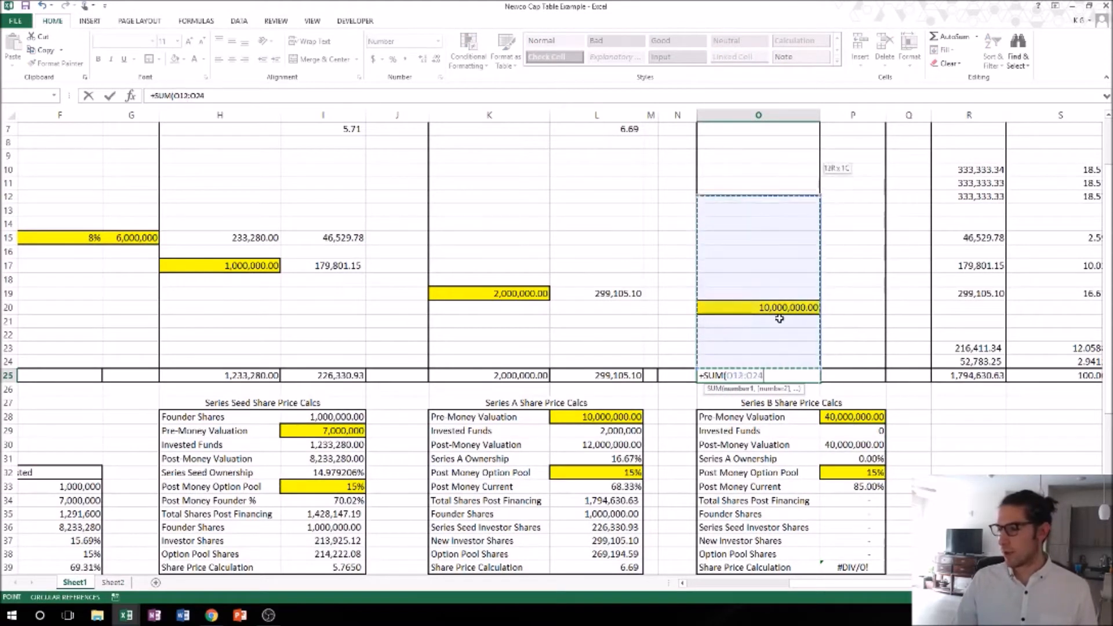
pyautogui.hotkey('shift', 'Down')
pyautogui.hotkey('shift', 'Down')
pyautogui.hotkey('shift', 'Down')
pyautogui.hotkey('shift', 'Down')
pyautogui.hotkey('shift', 'Down')
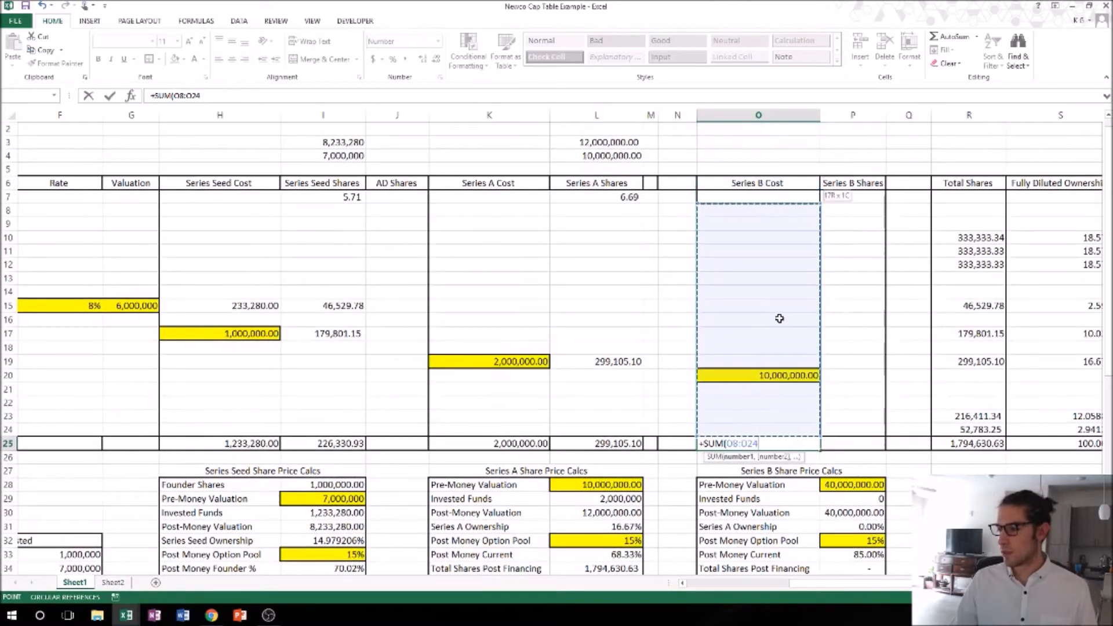
pyautogui.press('Return')
# Review the Series B Share Price Calcs block, checking the valuation, ownership, Post Money Option Pool and Post Money Current figures.
pyautogui.press('Down')
pyautogui.press('Down')
pyautogui.press('Down')
pyautogui.press('Down')
pyautogui.press('Down')
pyautogui.press('Down')
pyautogui.press('Down')
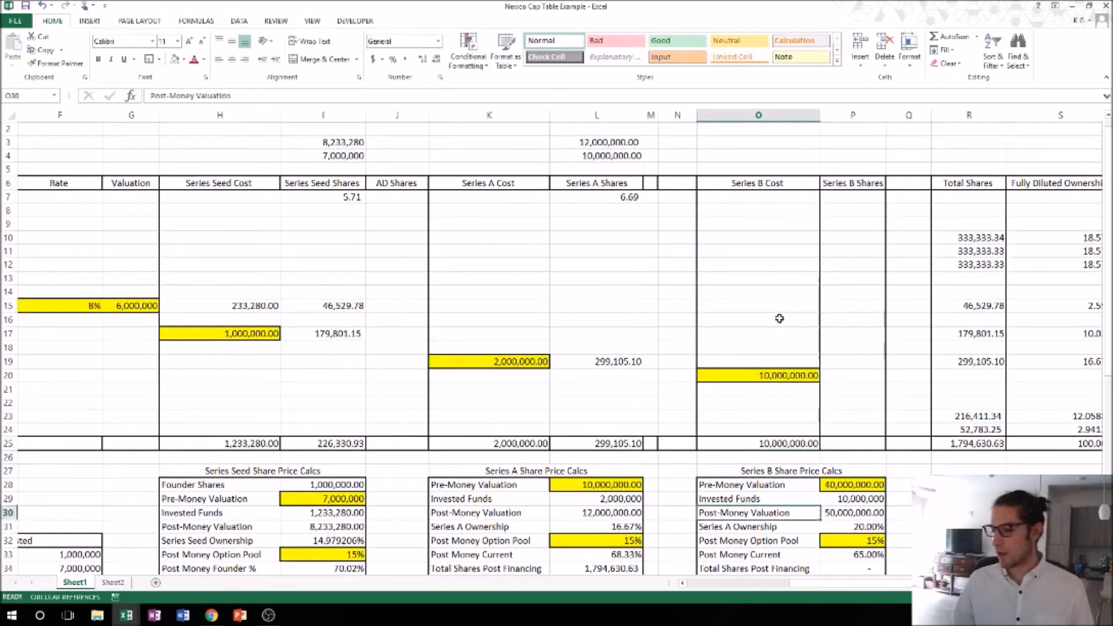
pyautogui.press('Down')
pyautogui.press('Down')
pyautogui.press('Down')
pyautogui.press('Down')
pyautogui.press('Down')
pyautogui.press('Down')
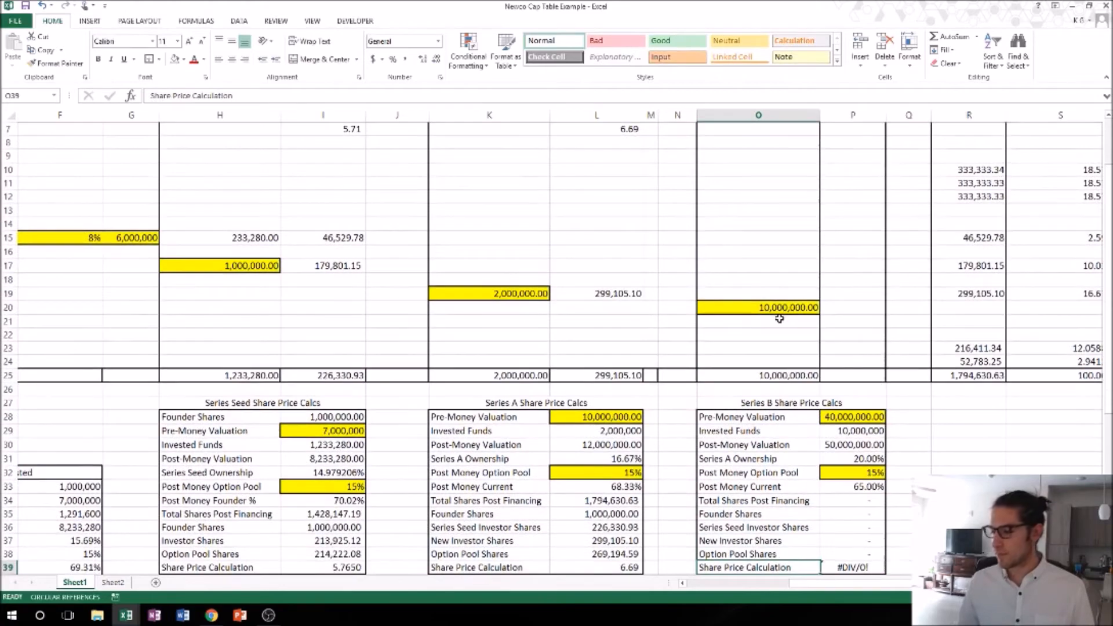
pyautogui.scroll(-1, 810, 333)
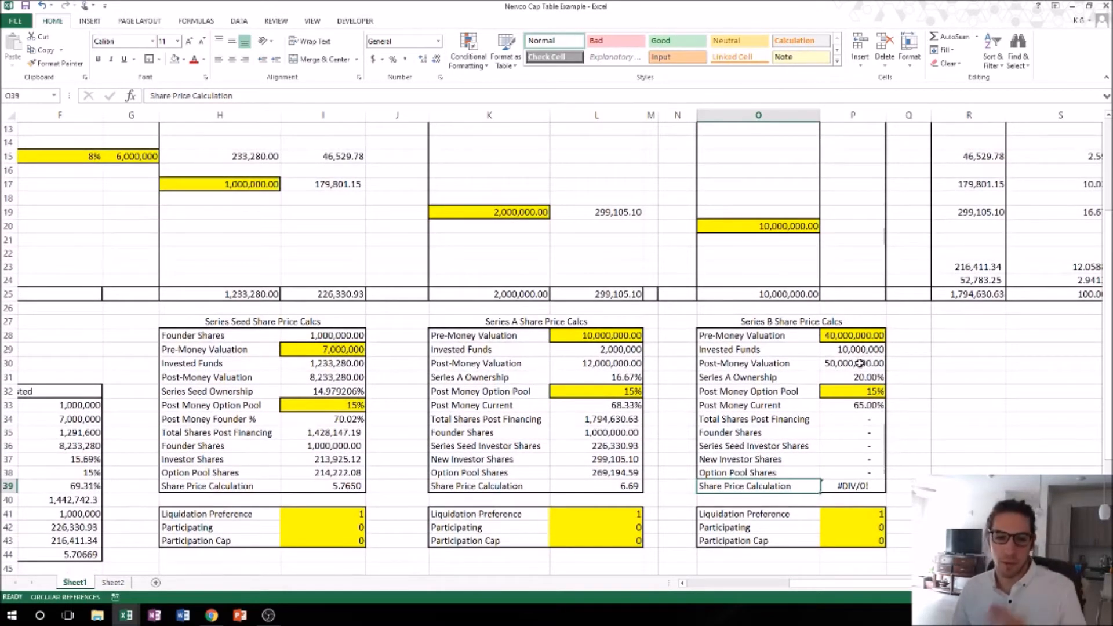
pyautogui.click(857, 392)
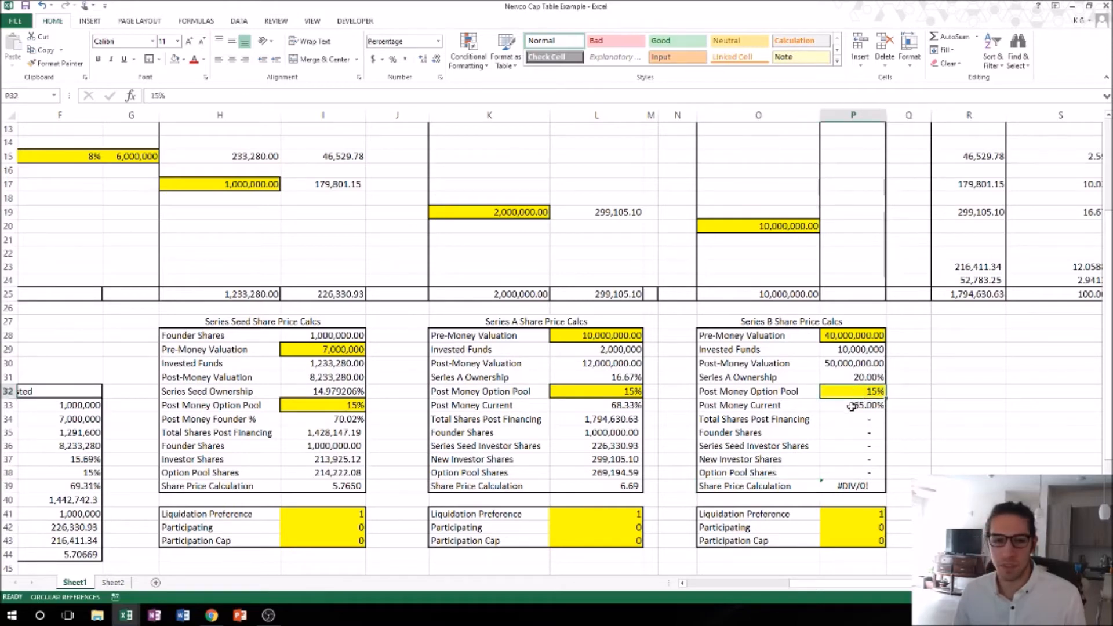
pyautogui.click(797, 406)
pyautogui.click(862, 405)
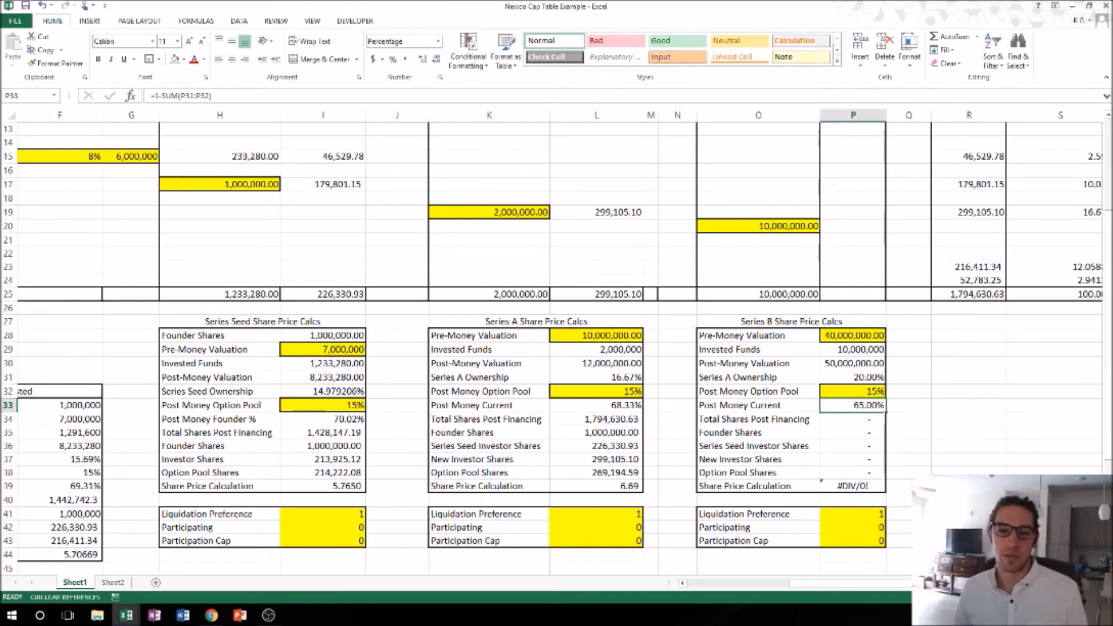
pyautogui.click(956, 405)
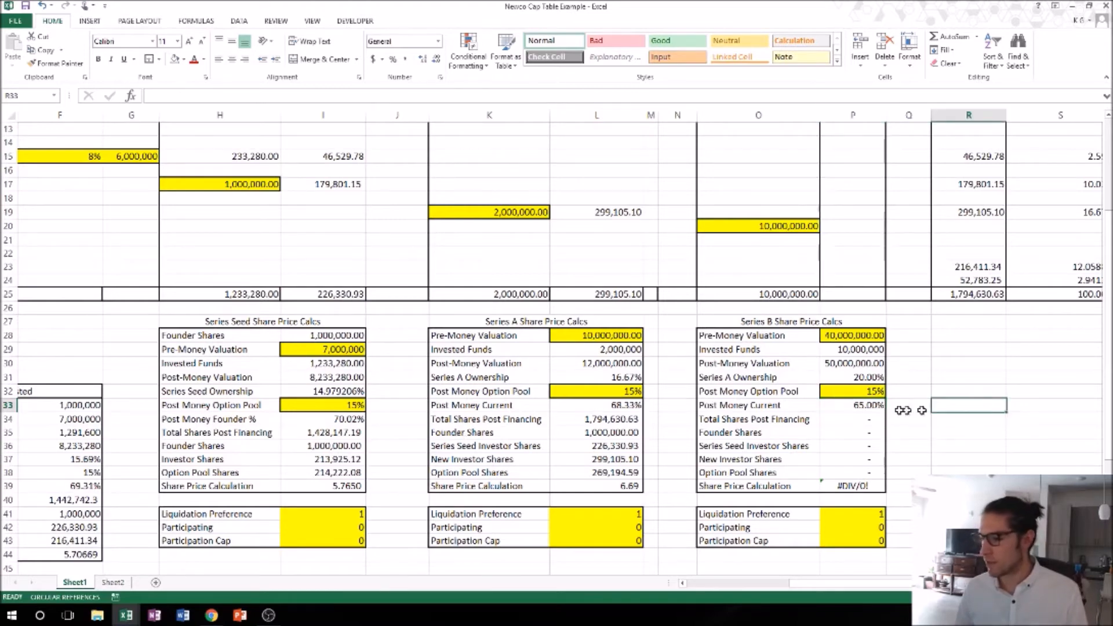
# Calculate Series B Total Shares Post Financing in P34 with the formula (L34-L38)/P33.
pyautogui.scroll(-2, 904, 409)
pyautogui.click(852, 338)
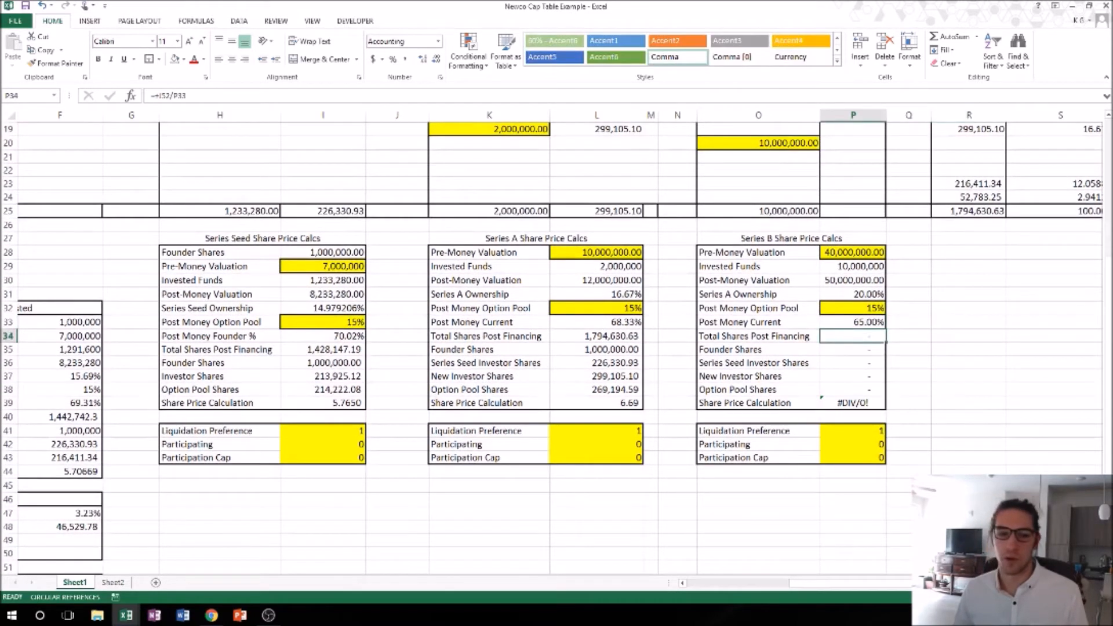
pyautogui.hotkey('alt', 'Tab')
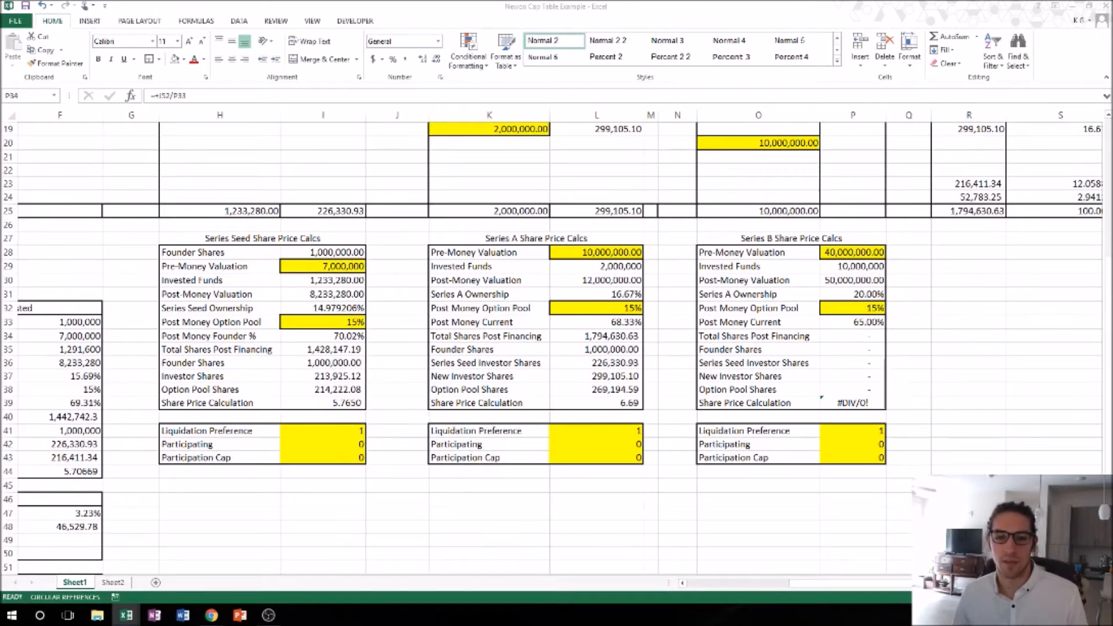
pyautogui.click(858, 336)
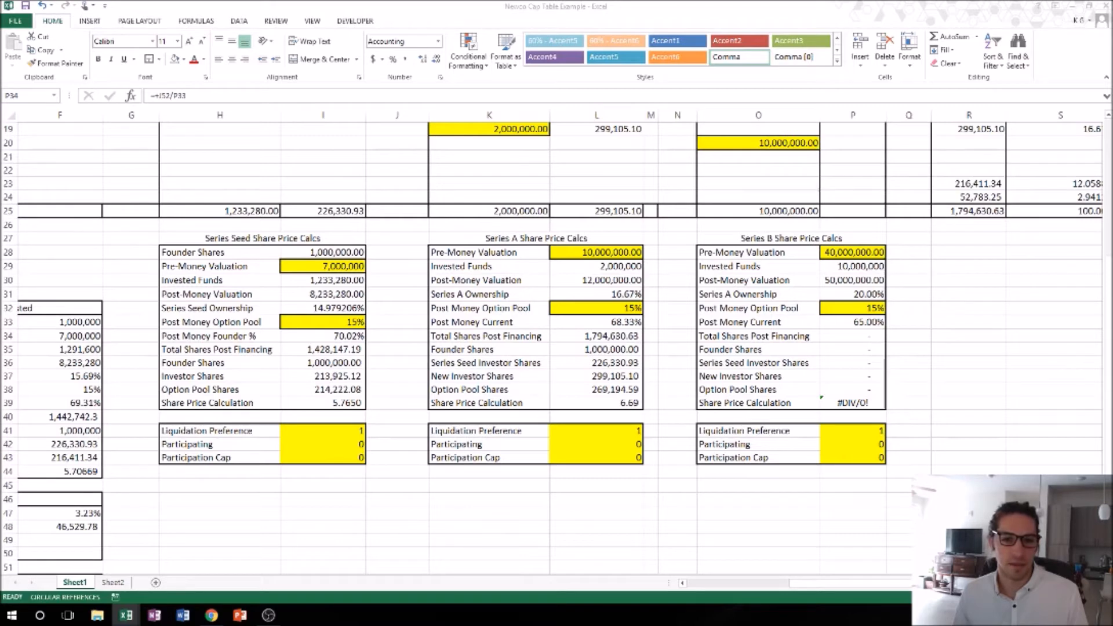
pyautogui.click(862, 342)
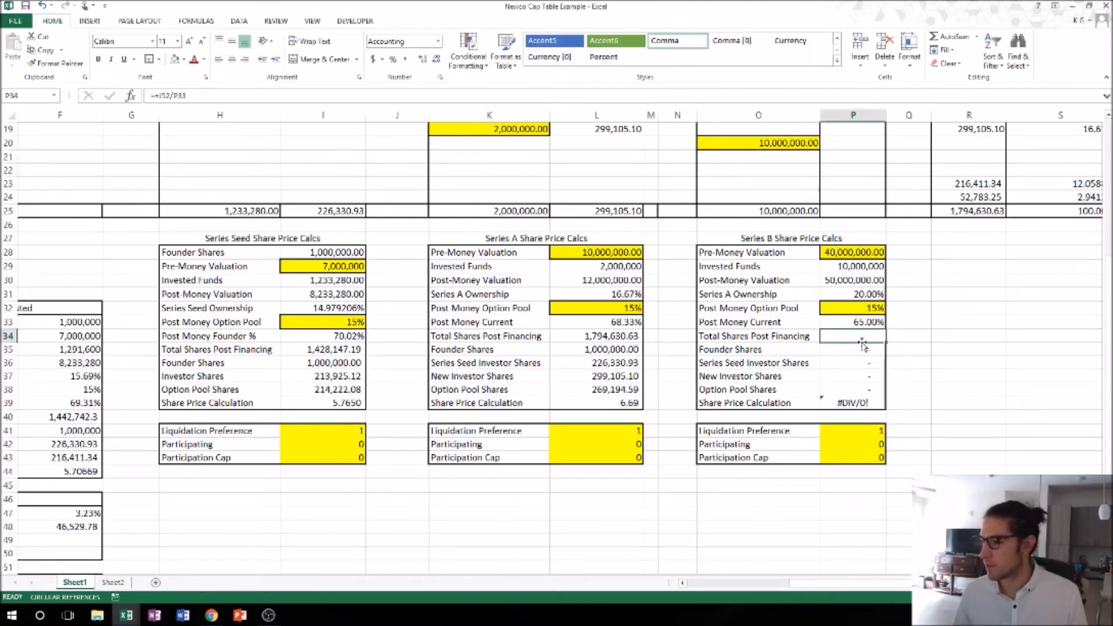
pyautogui.write('+')
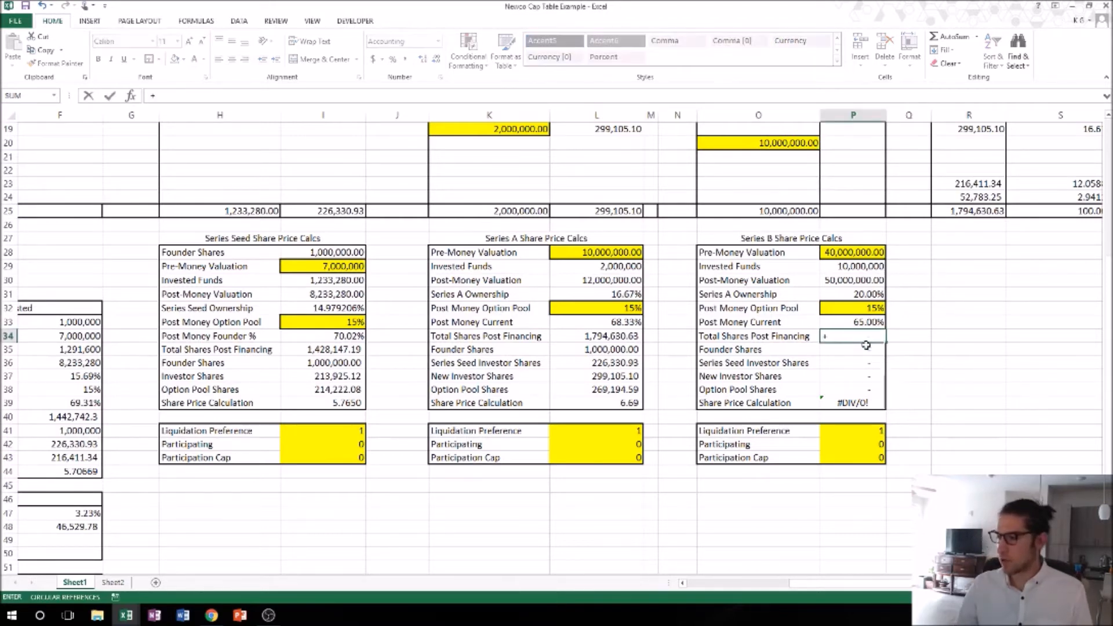
pyautogui.write('(')
pyautogui.press('Left')
pyautogui.press('Left')
pyautogui.press('Left')
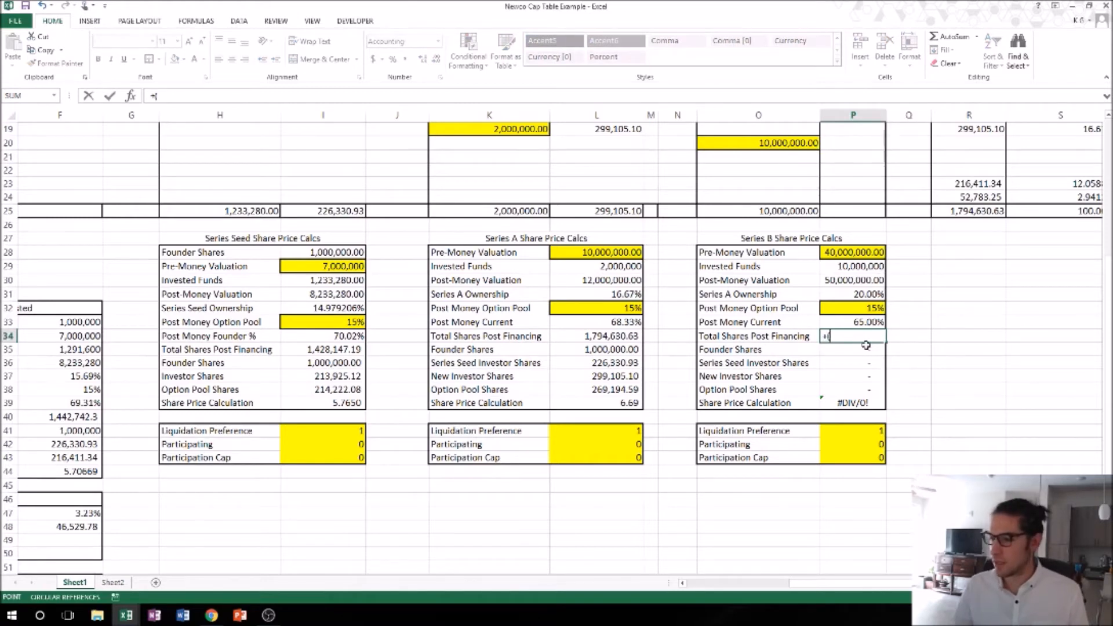
pyautogui.press('Left')
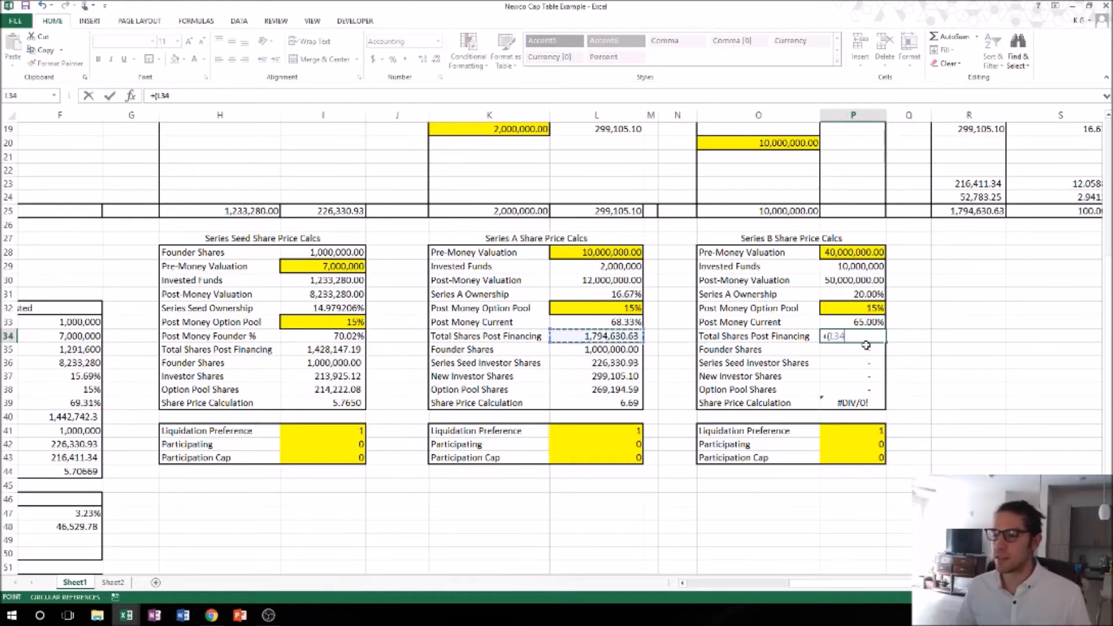
pyautogui.write('-')
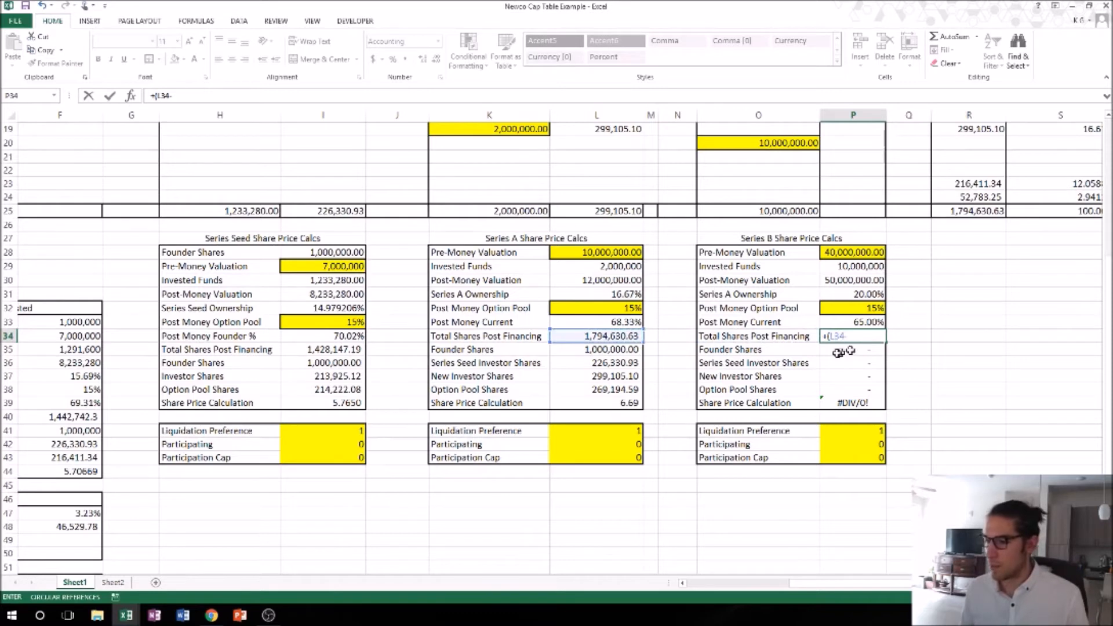
pyautogui.click(600, 390)
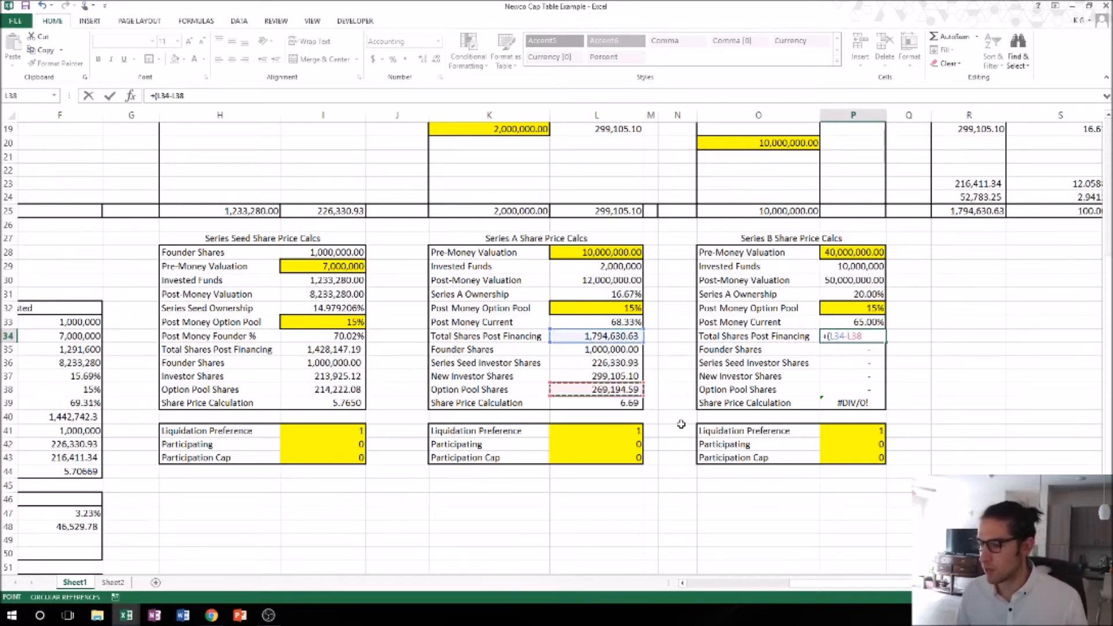
pyautogui.write(')/')
pyautogui.press('Up')
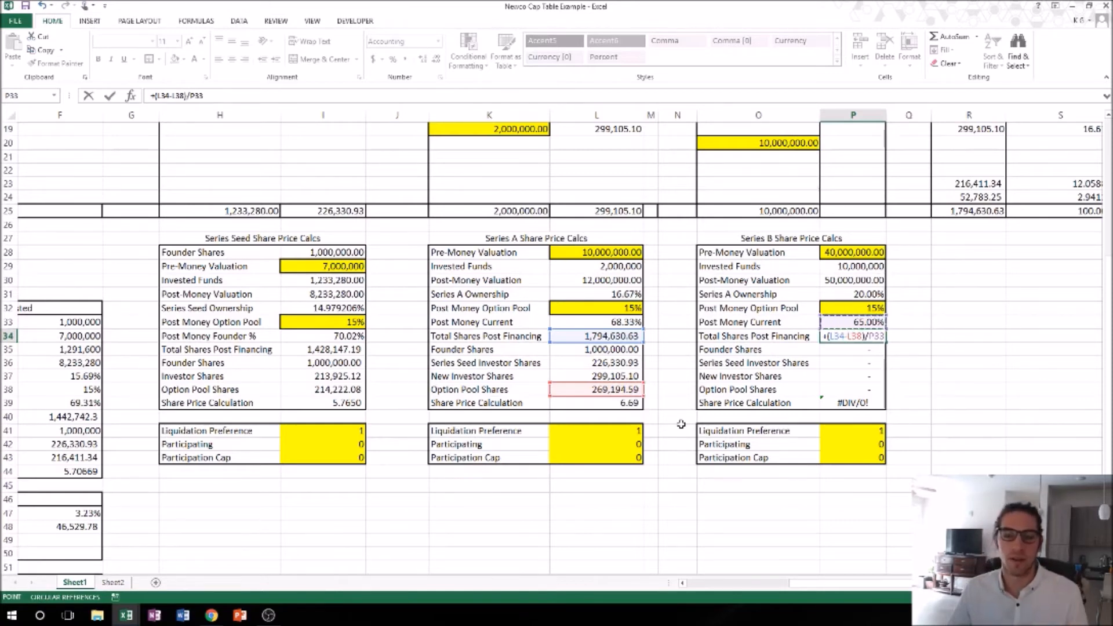
pyautogui.press('Return')
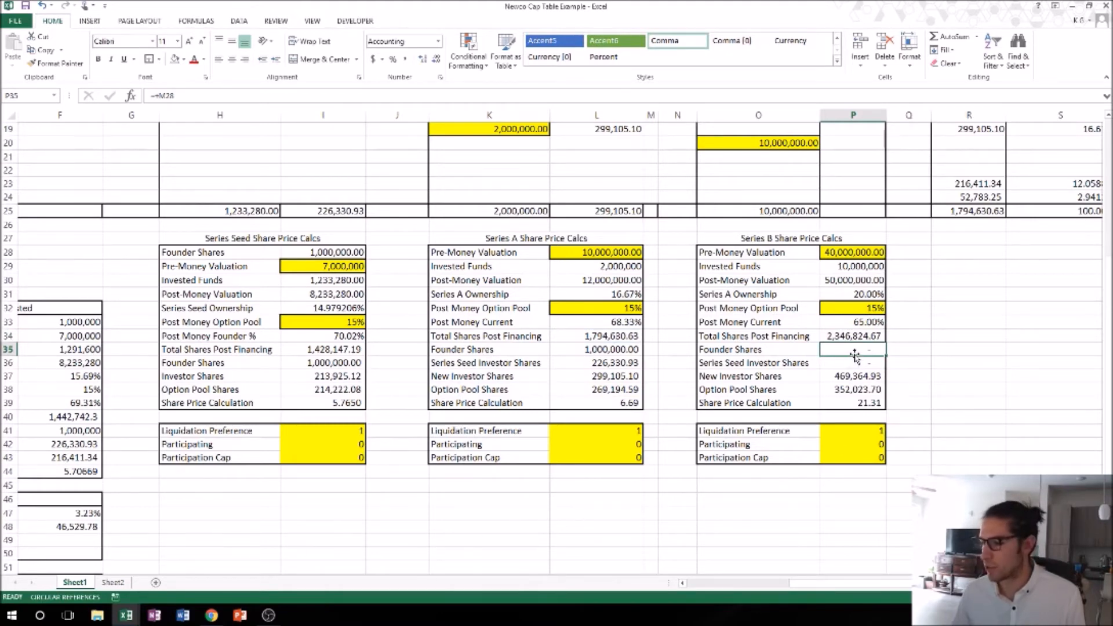
# Link the Series B Founder Shares in P35 to the Series A Founder Shares in L35.
pyautogui.write('+')
pyautogui.press('Left')
pyautogui.press('Left')
pyautogui.press('Left')
pyautogui.press('Left')
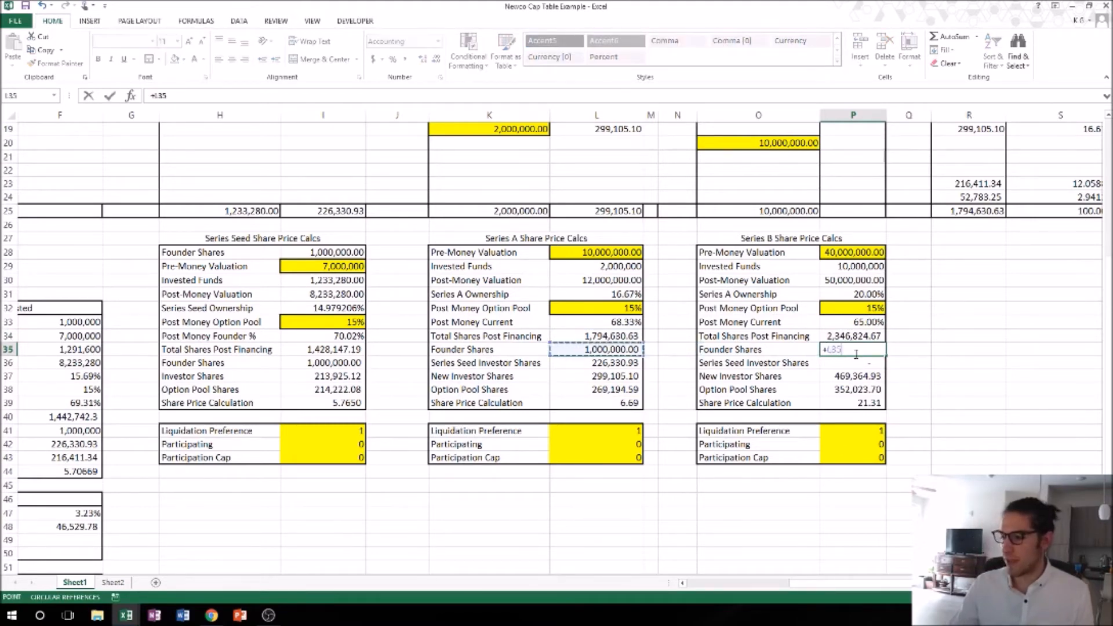
pyautogui.press('Return')
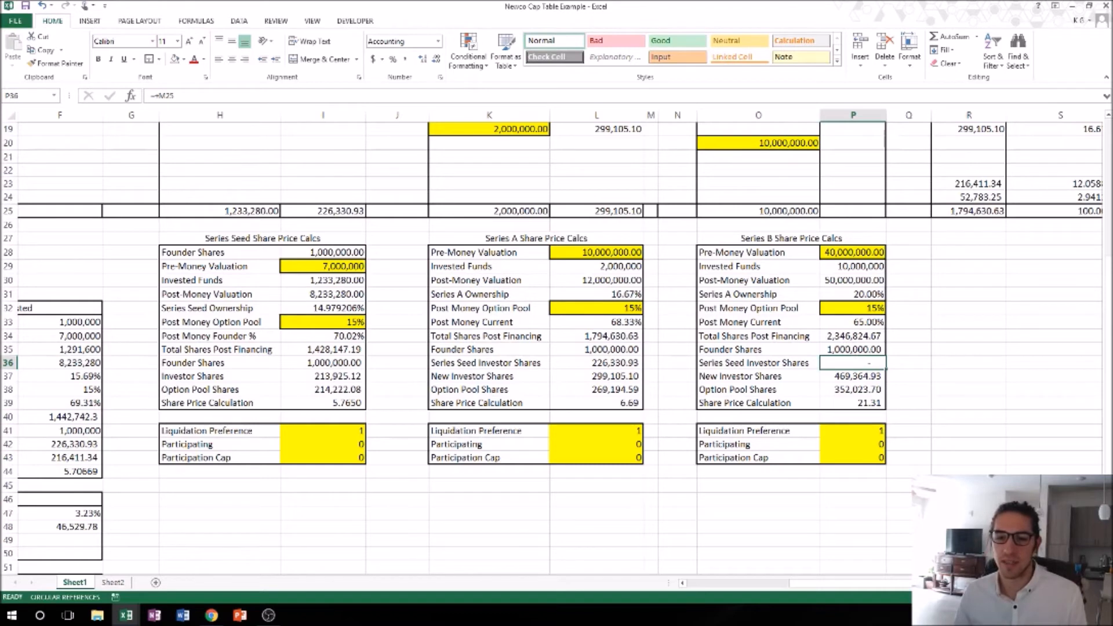
# Relabel O36 as "Series A Investors + Seed Investors" and widen column O to fit the text.
pyautogui.click(755, 365)
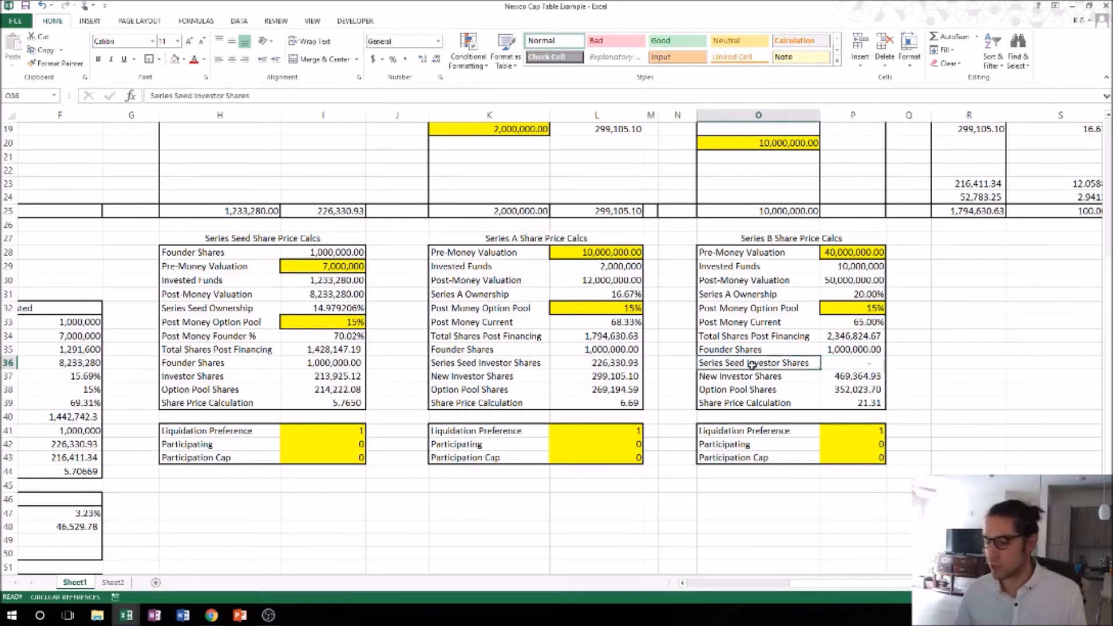
pyautogui.write('Serue')
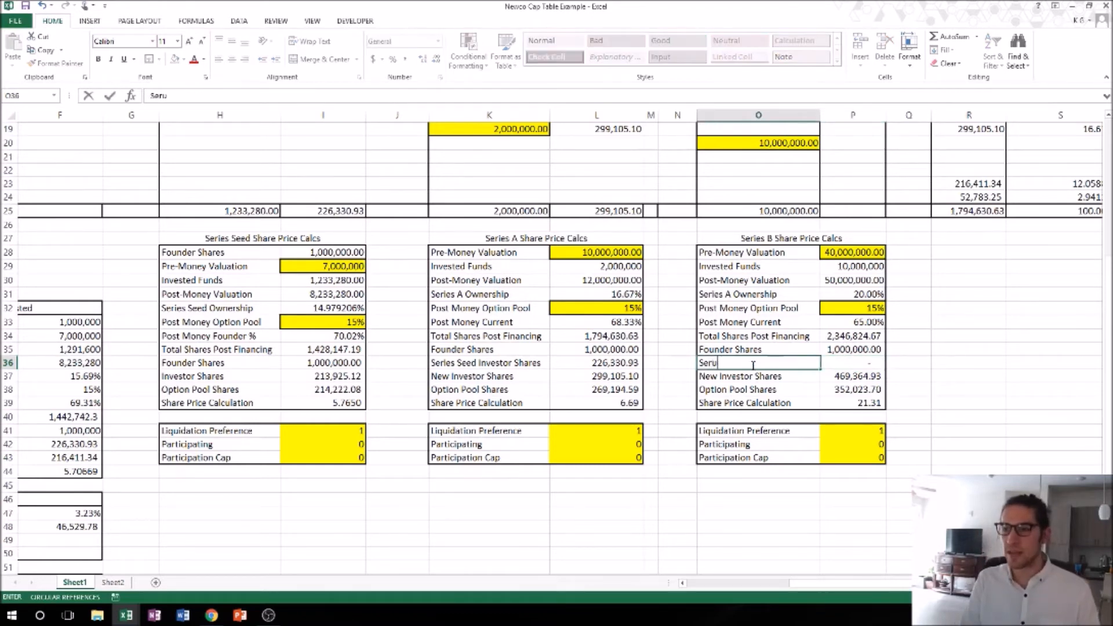
pyautogui.press('BackSpace')
pyautogui.write('ies A Investors')
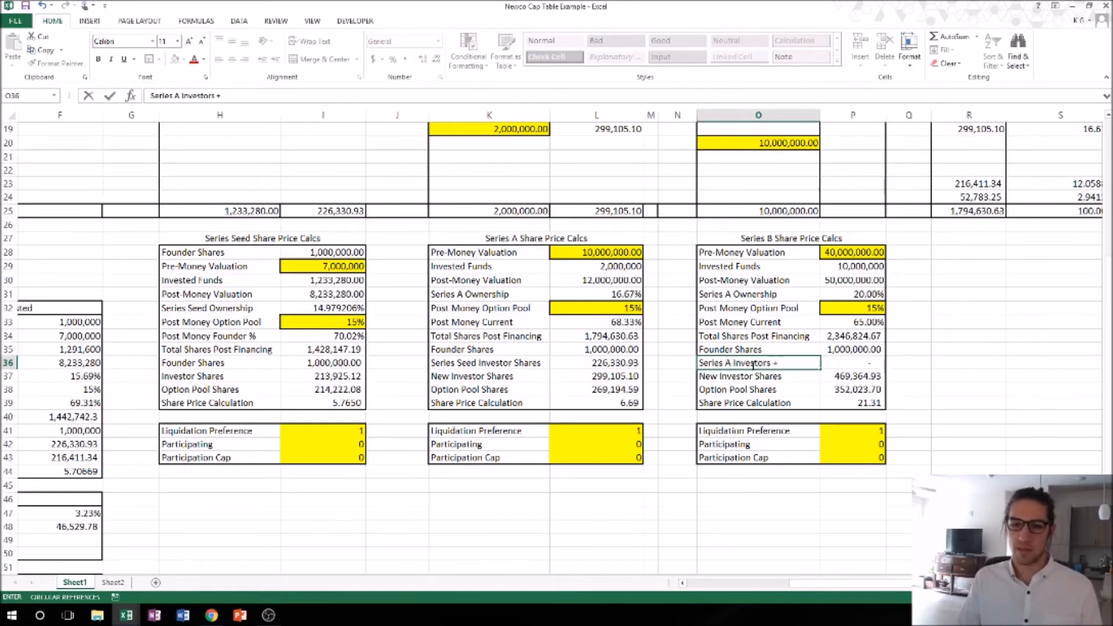
pyautogui.write(' + Seed Investors')
pyautogui.press('Return')
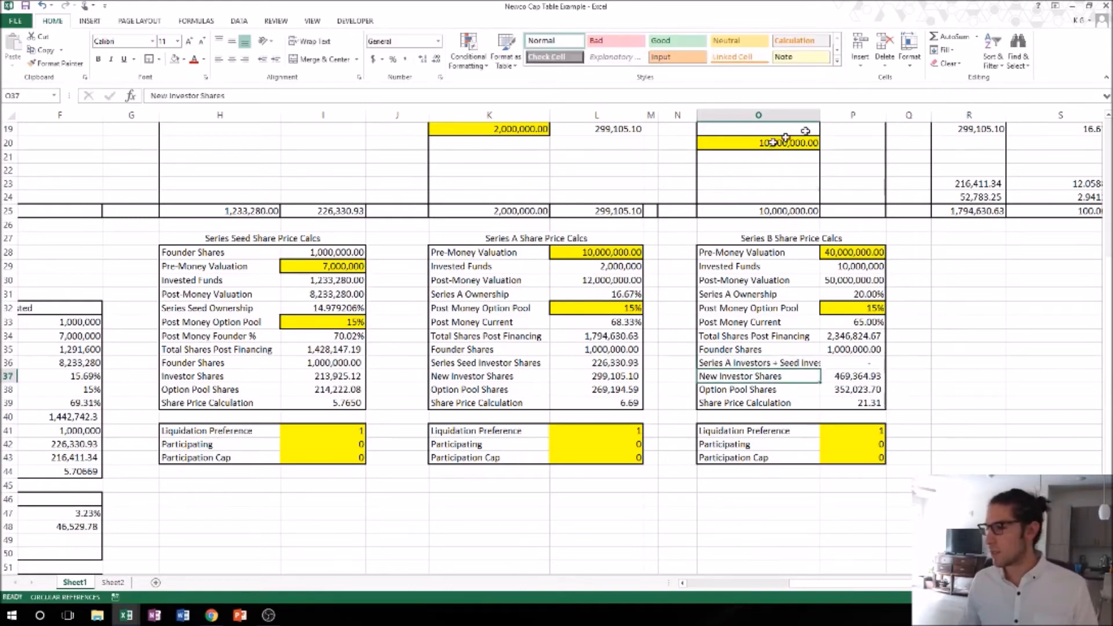
pyautogui.doubleClick(819, 115)
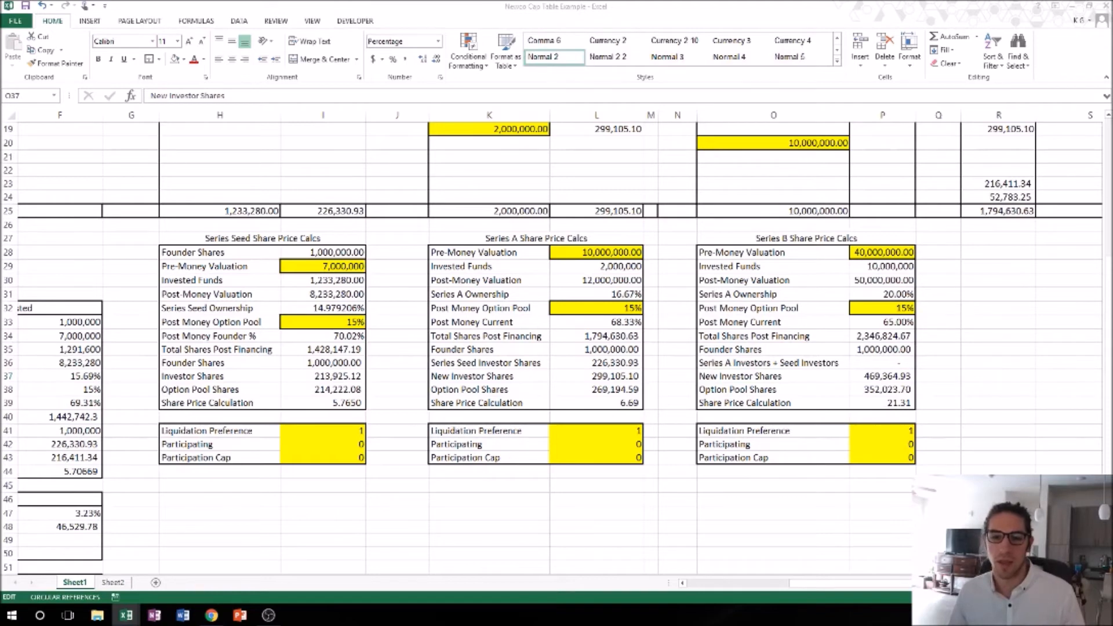
pyautogui.press('Escape')
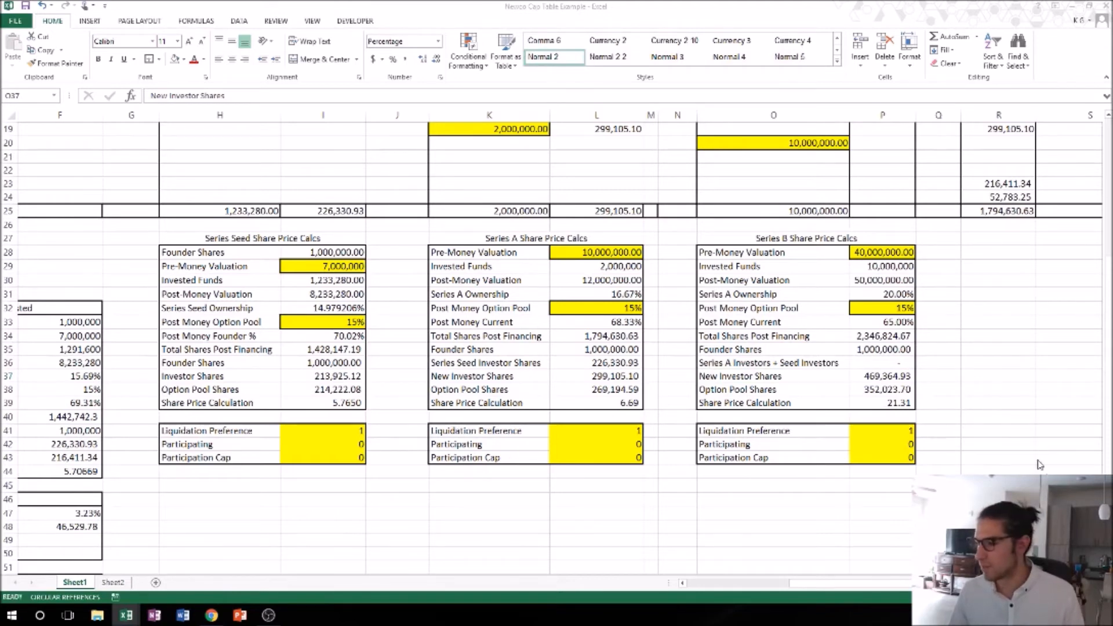
# Calculate the combined Series A and seed investor shares in P36 with a SUM of L36:L37.
pyautogui.click(884, 366)
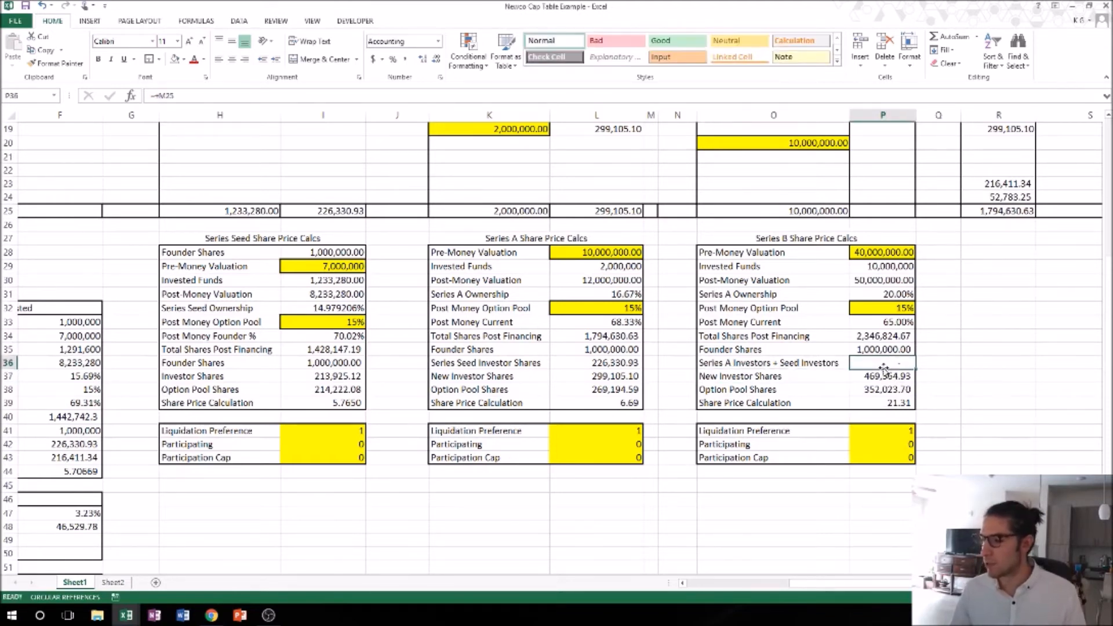
pyautogui.write('+')
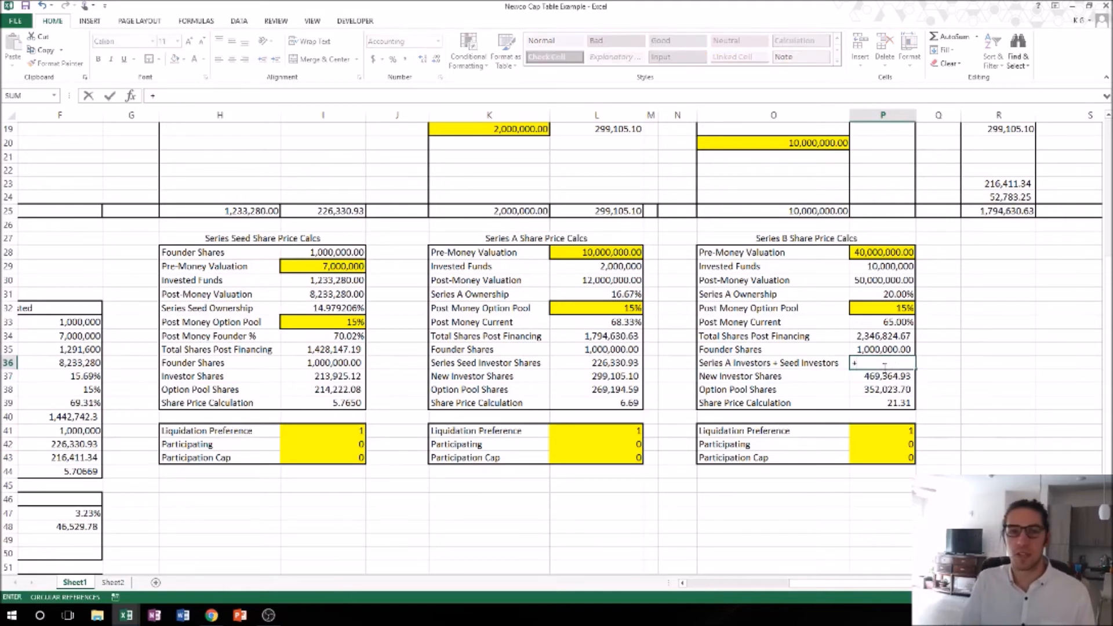
pyautogui.write('SUM(')
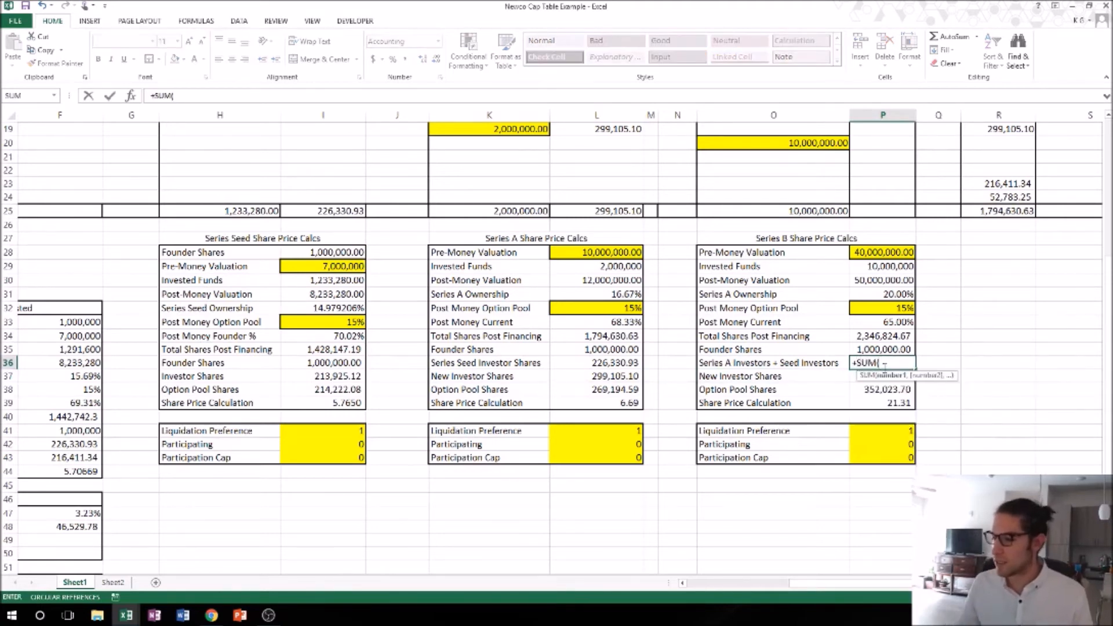
pyautogui.click(600, 365)
pyautogui.moveTo(600, 366); pyautogui.dragTo(598, 376)
pyautogui.press('Return')
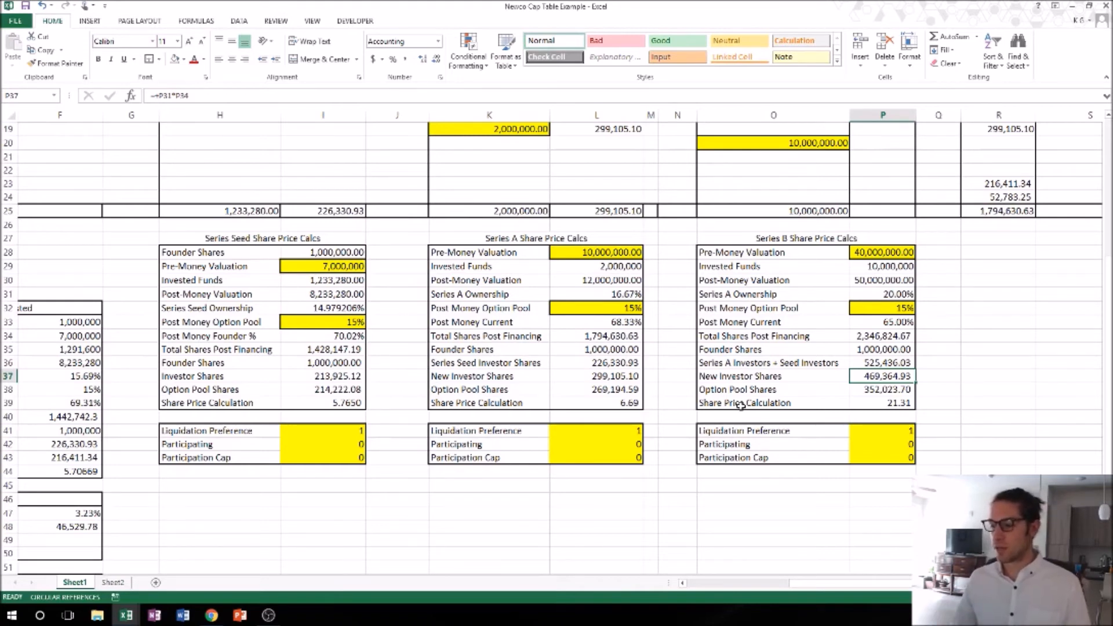
# Review the Series B investor shares, option pool shares and share price formulas in P36:P39.
pyautogui.click(872, 363)
pyautogui.moveTo(872, 363); pyautogui.dragTo(872, 376)
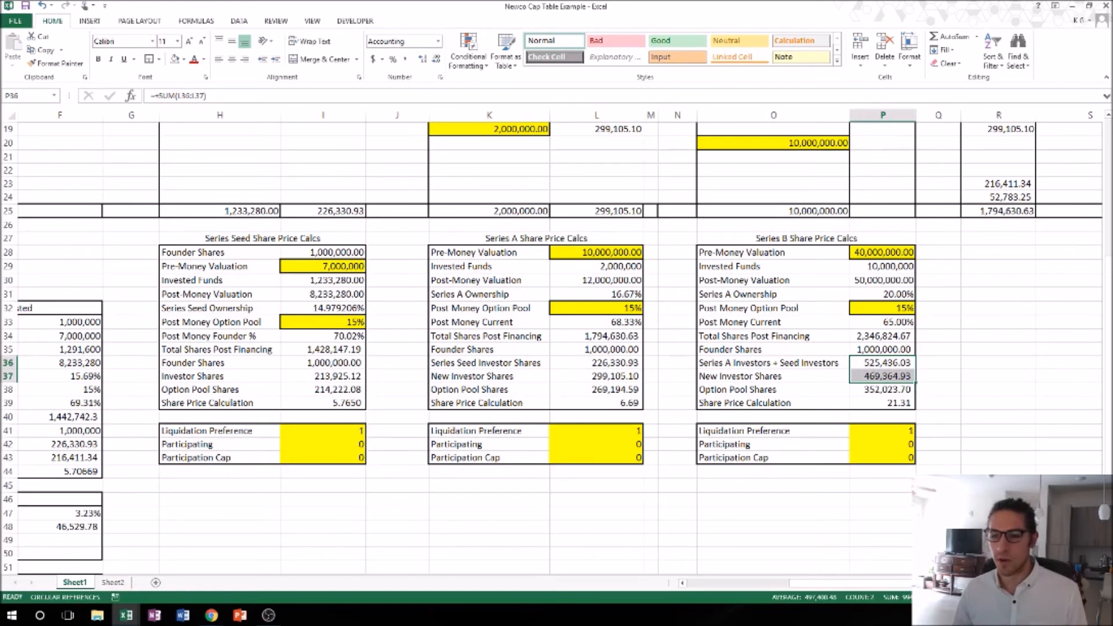
pyautogui.click(875, 391)
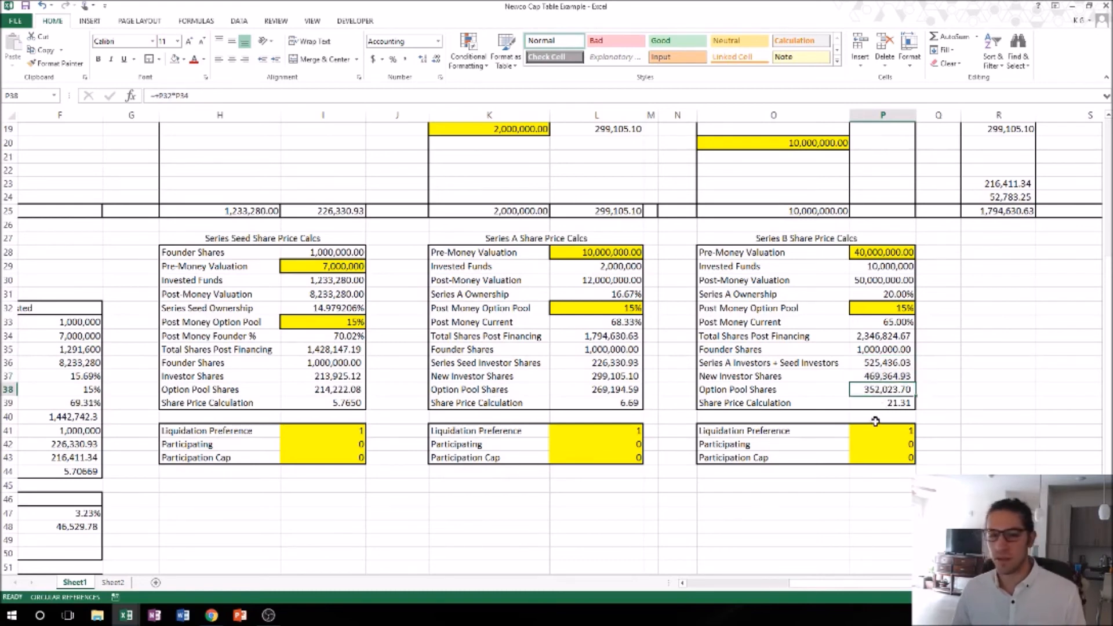
pyautogui.click(886, 403)
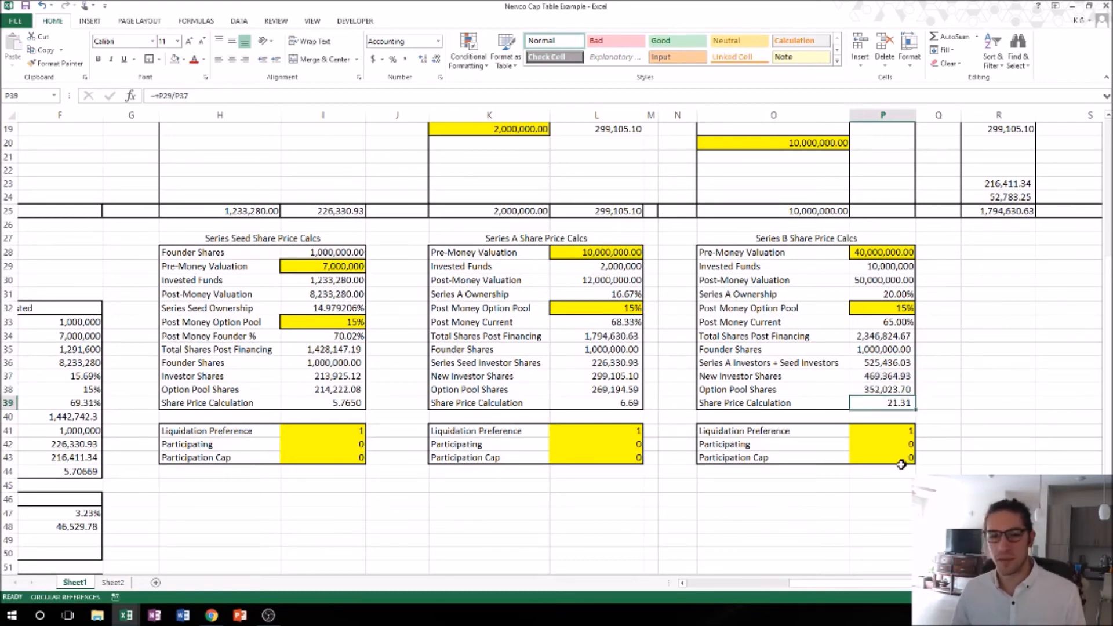
# Link the Series B share price in P7, under the Series B Shares heading, to the Share Price Calculation in P39.
pyautogui.scroll(6, 900, 418)
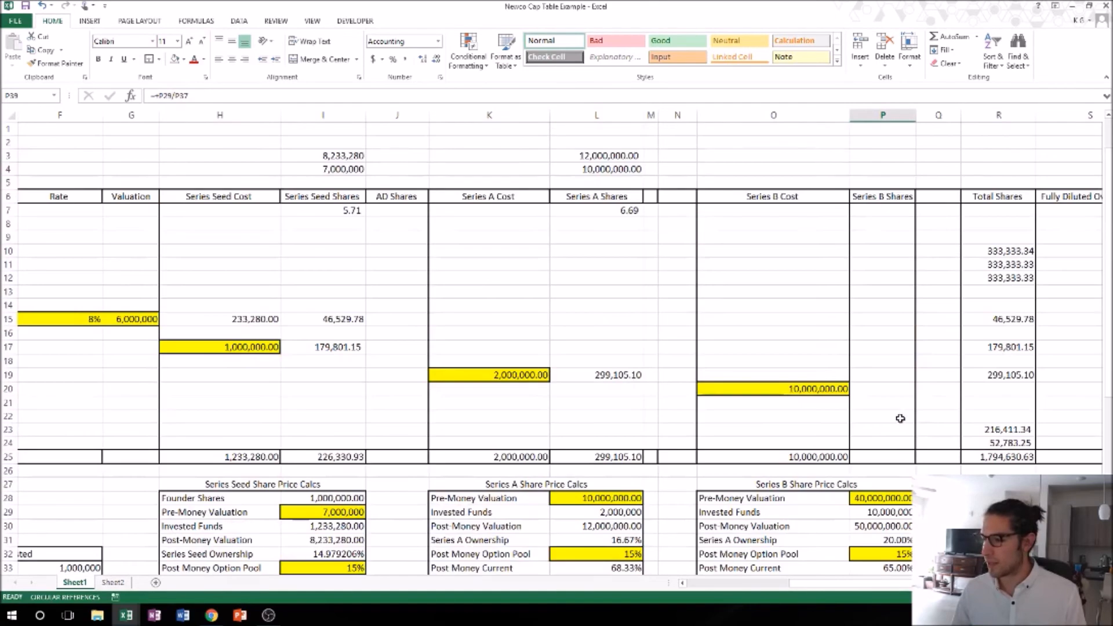
pyautogui.click(881, 217)
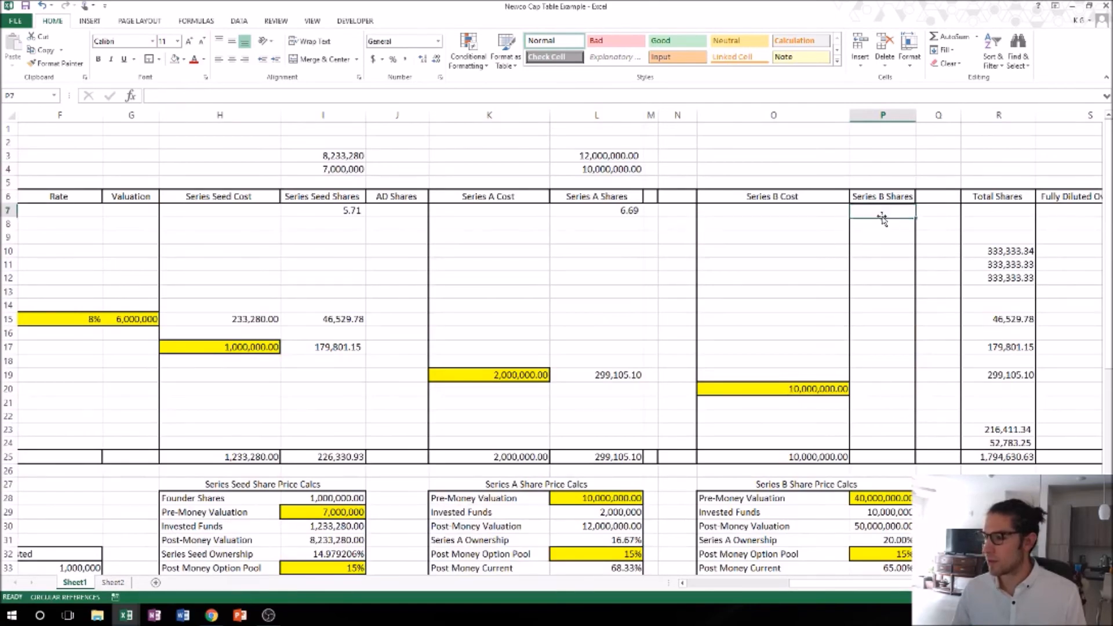
pyautogui.write('+')
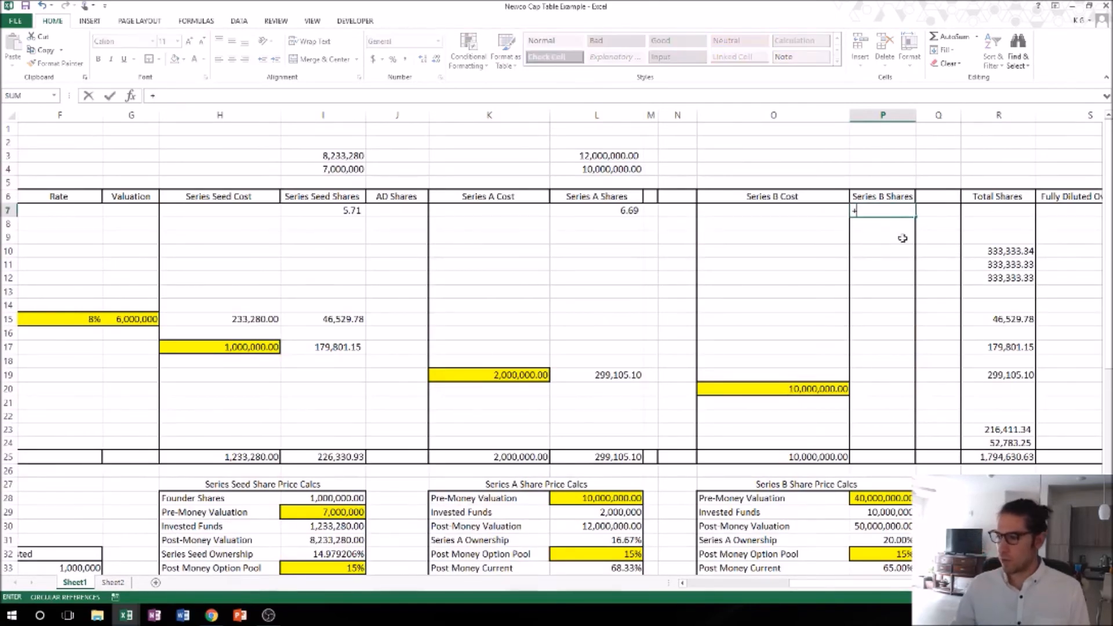
pyautogui.scroll(-4, 877, 263)
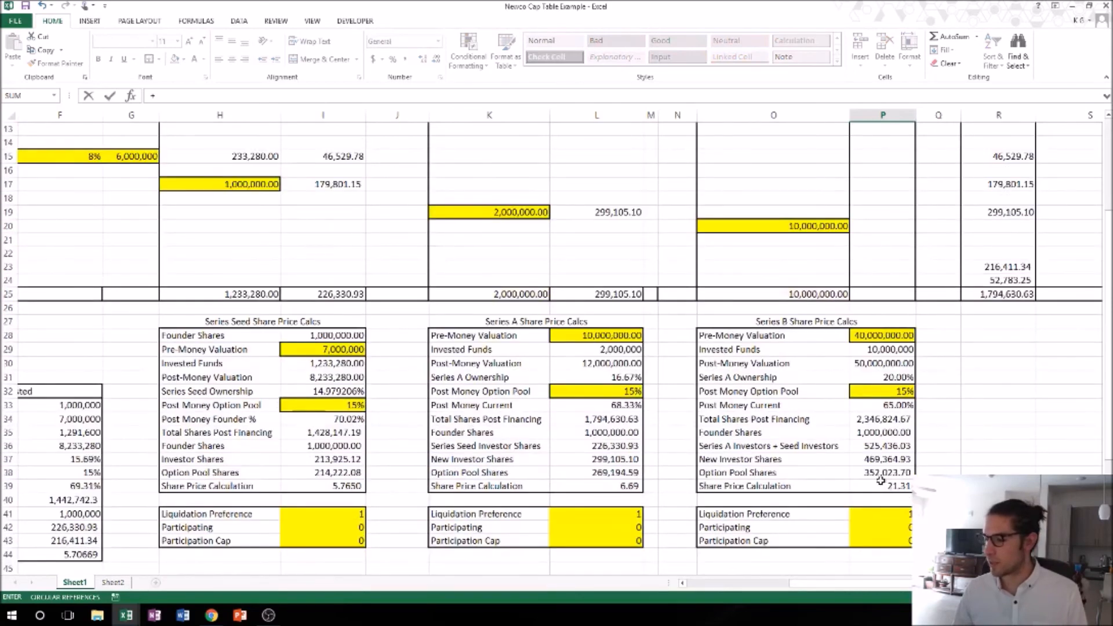
pyautogui.click(890, 487)
pyautogui.press('Return')
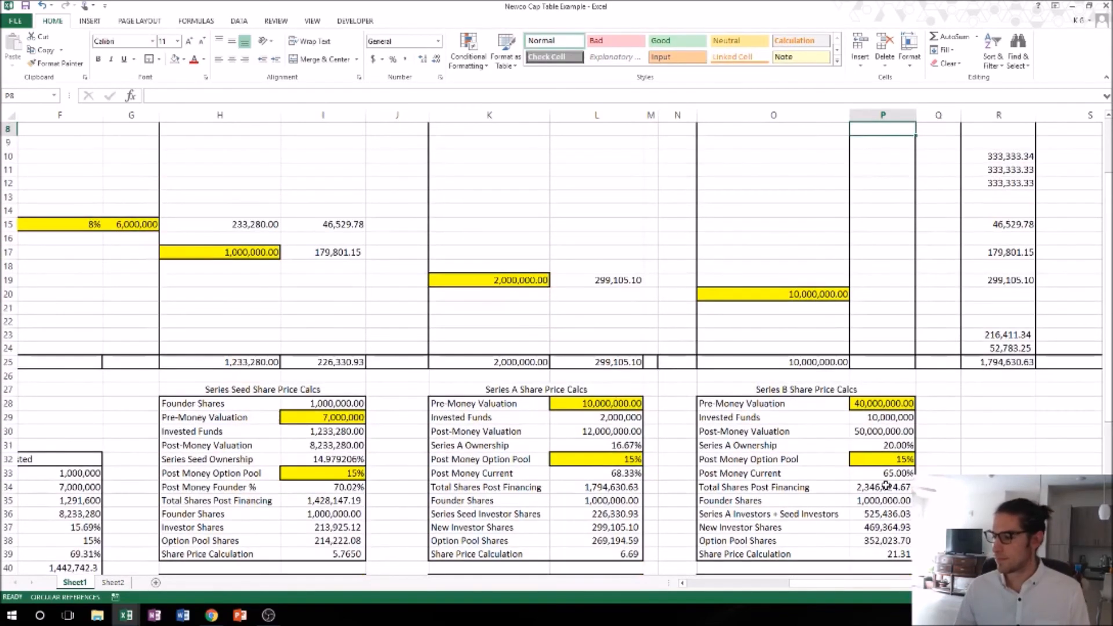
# Calculate the Series B investor's shares in P20 with the formula O20/P7, following the Series A formula in L19.
pyautogui.scroll(-1, 884, 438)
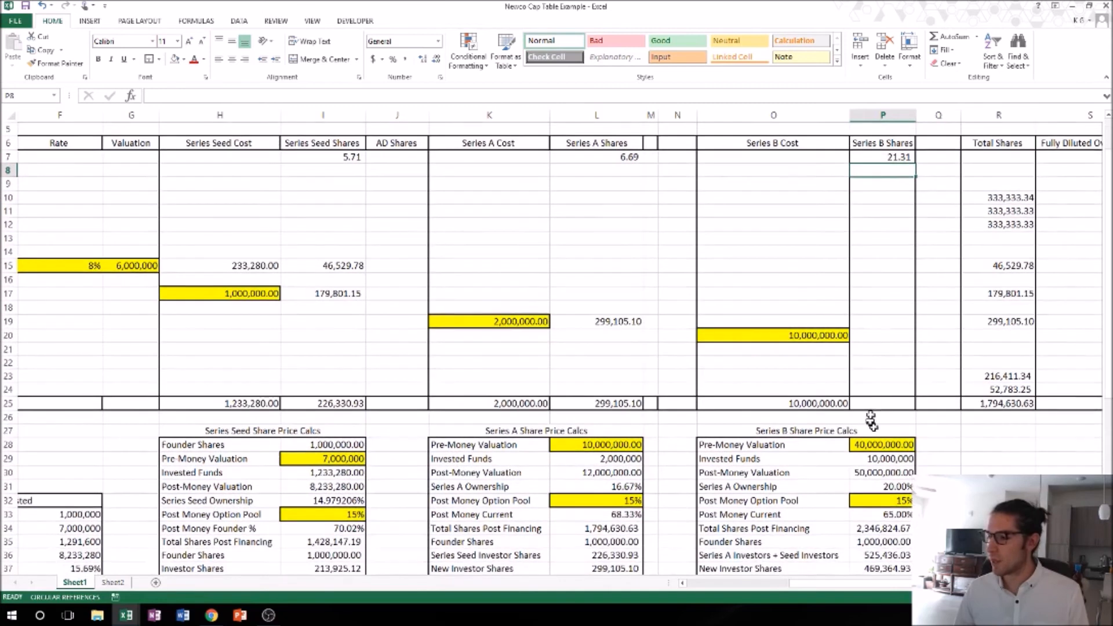
pyautogui.click(614, 321)
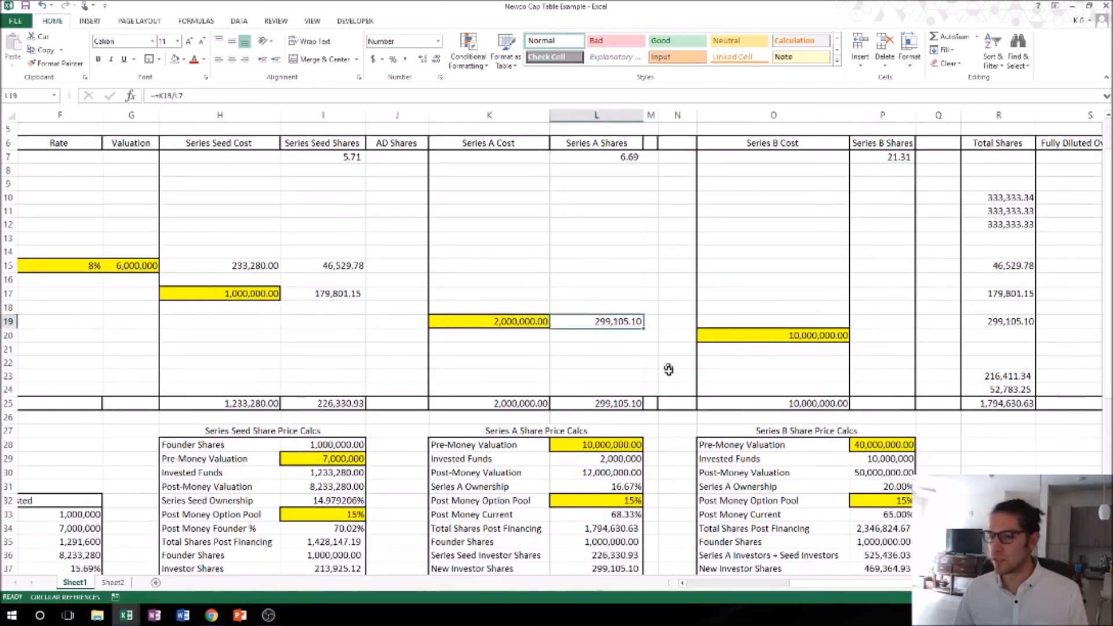
pyautogui.click(875, 338)
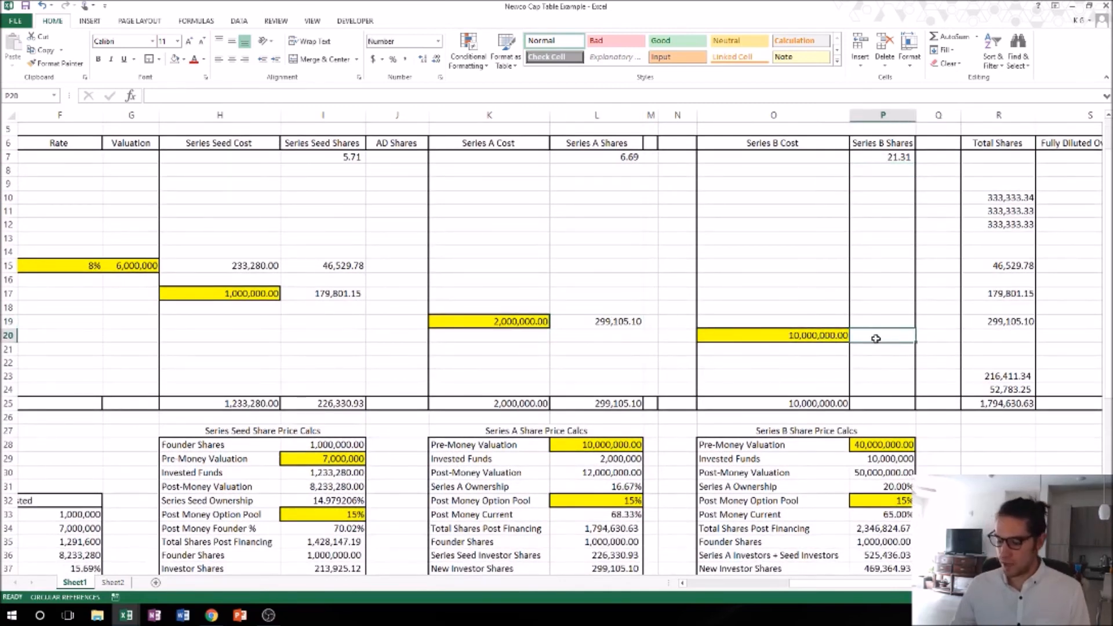
pyautogui.write('+')
pyautogui.press('Left')
pyautogui.write('/')
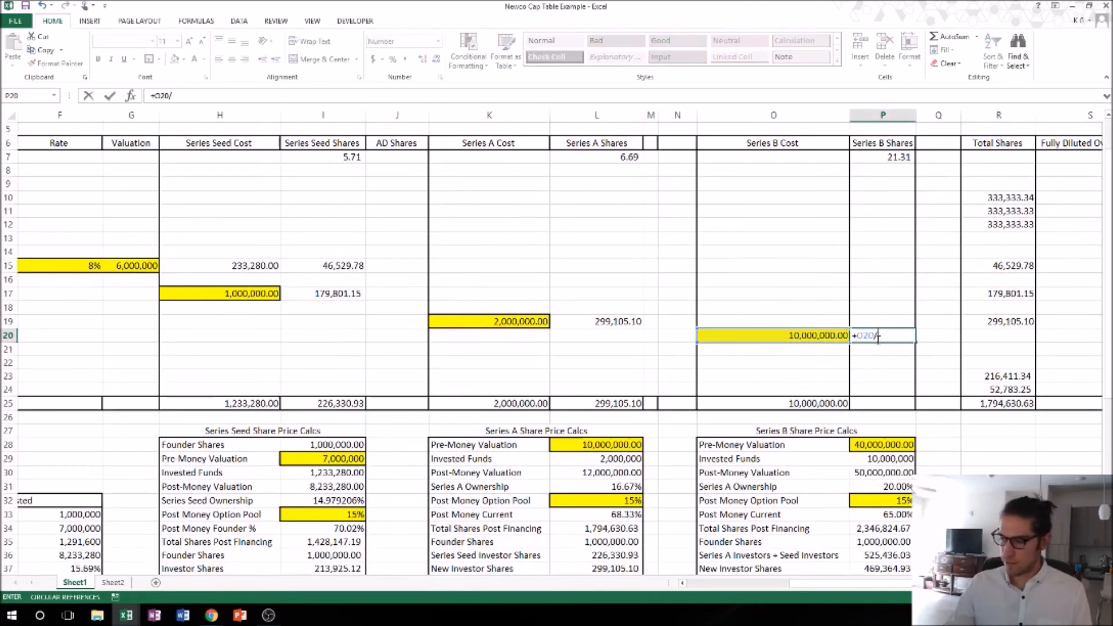
pyautogui.click(884, 157)
pyautogui.press('Return')
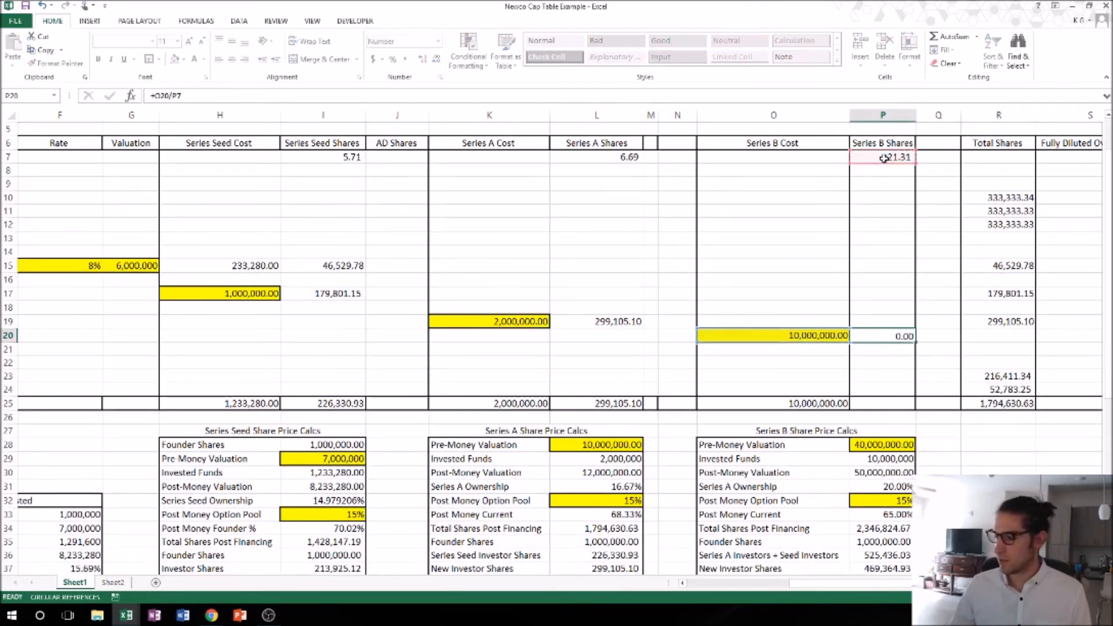
# Link the Series B investor's Total Shares in R20 to P20, following the Series A link in R19.
pyautogui.click(998, 323)
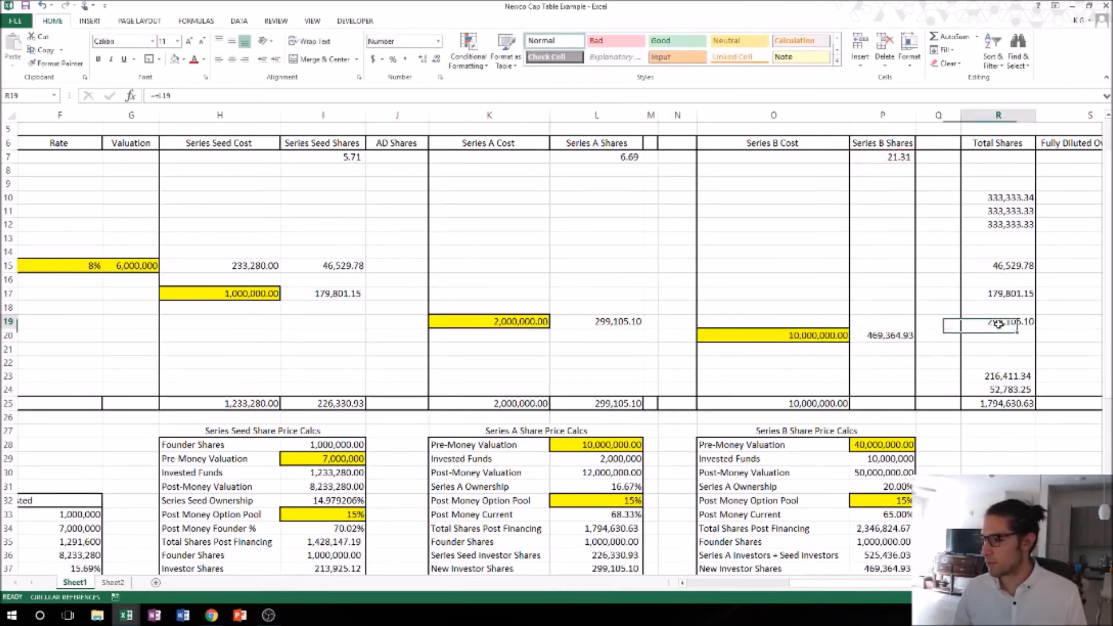
pyautogui.doubleClick(998, 324)
pyautogui.press('Escape')
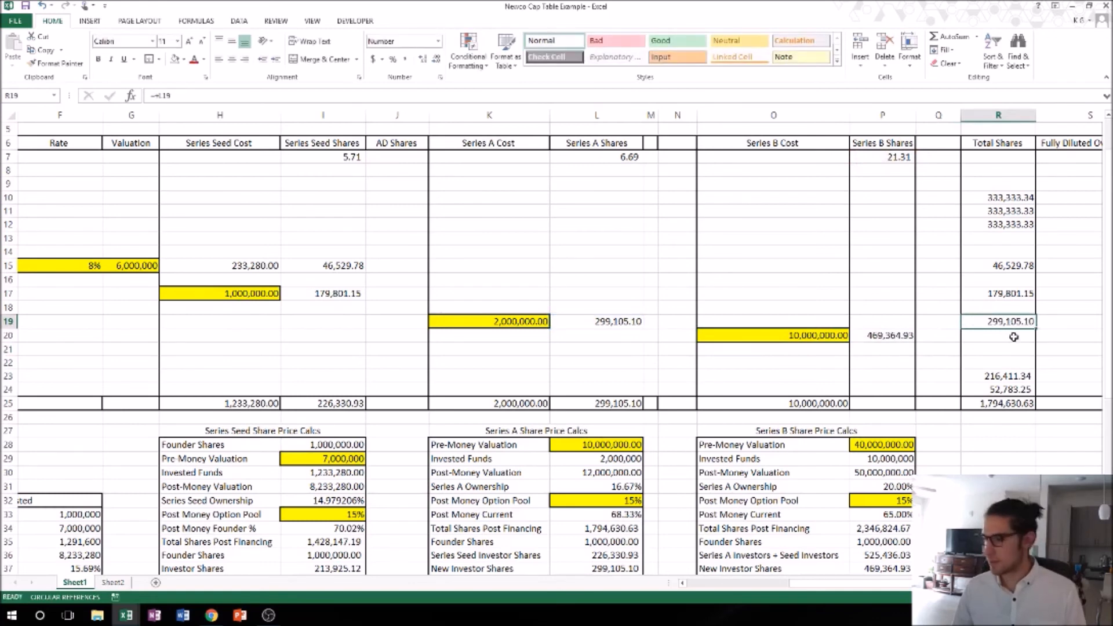
pyautogui.click(1013, 336)
pyautogui.write('+')
pyautogui.press('Left')
pyautogui.press('Left')
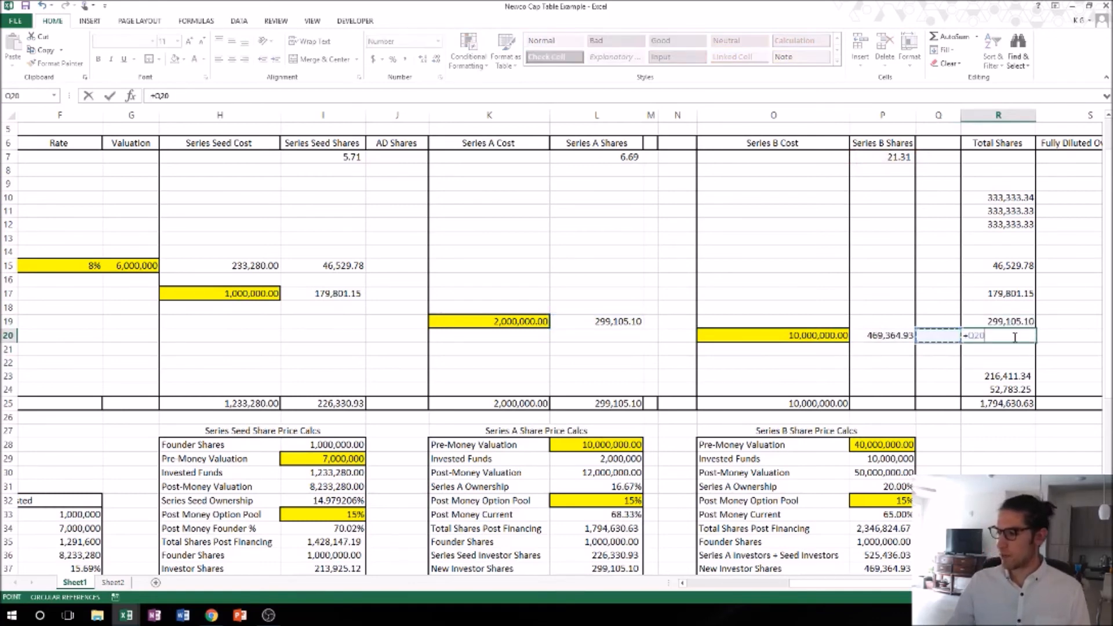
pyautogui.press('Tab')
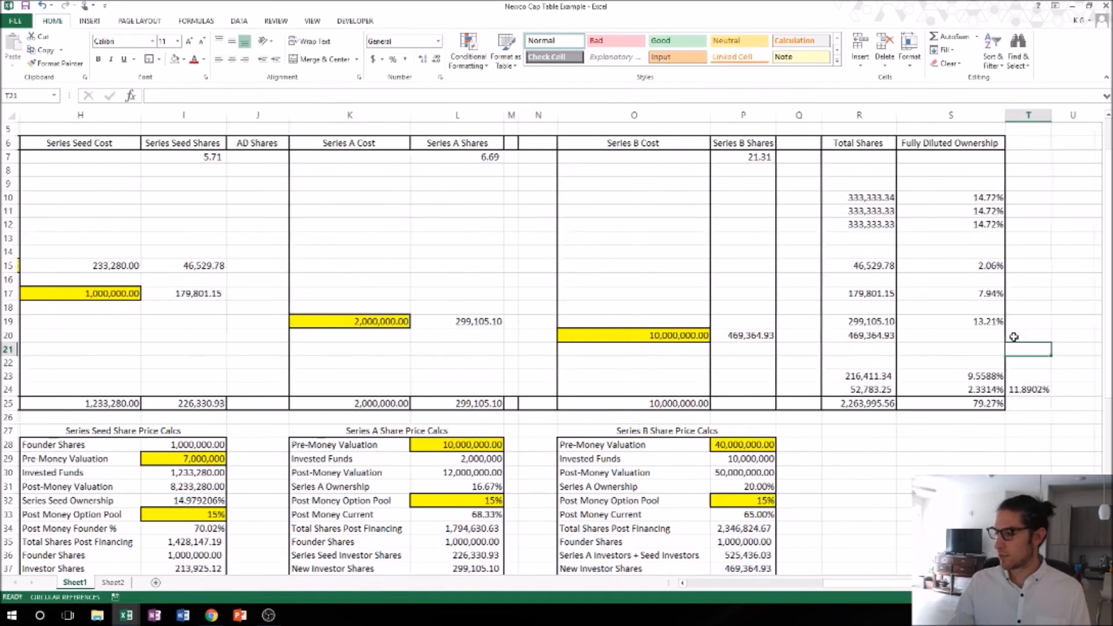
# Check which rows the Total Shares sum formula in R25 covers.
pyautogui.press('Down')
pyautogui.press('Down')
pyautogui.press('Down')
pyautogui.press('Down')
pyautogui.press('Down')
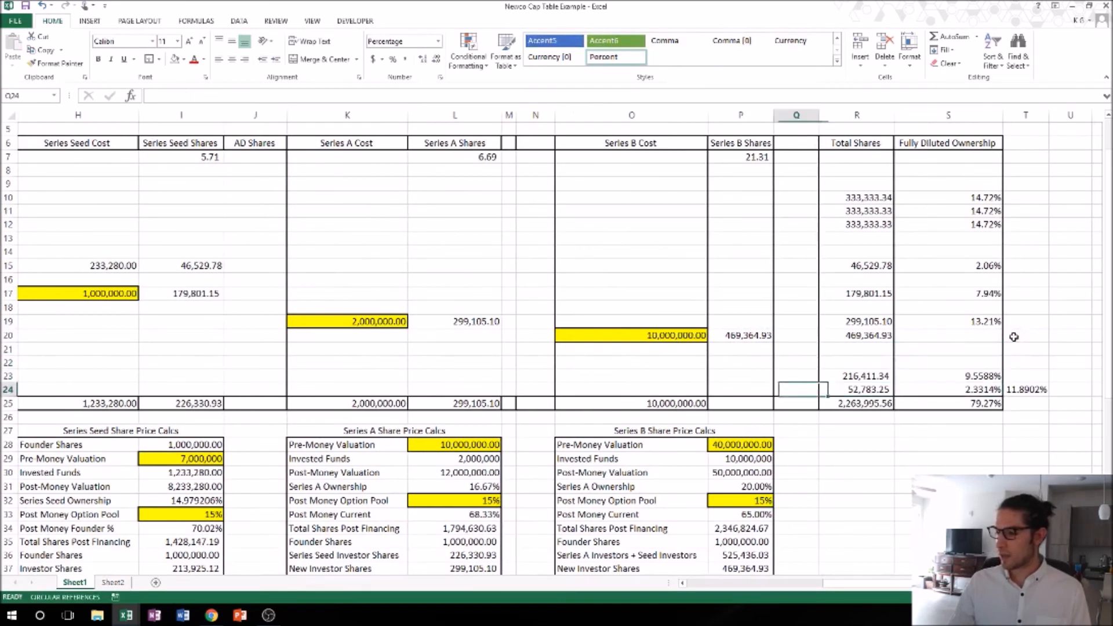
pyautogui.press('Left')
pyautogui.press('F2')
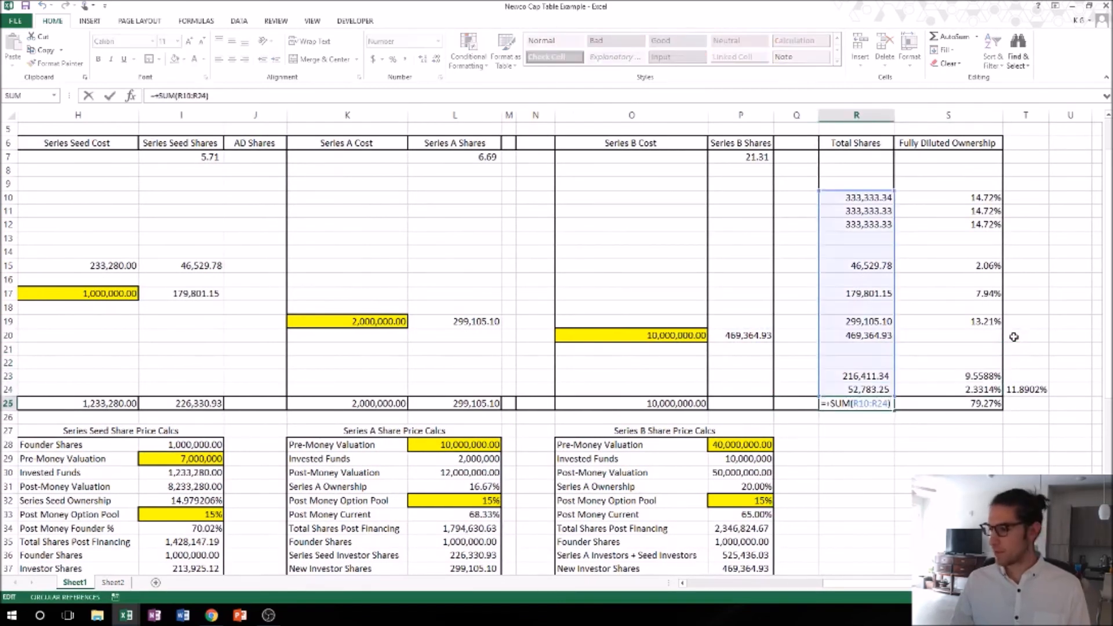
pyautogui.press('Escape')
# Calculate the Series B investor's Fully Diluted Ownership in S20 with the formula R20/R25.
pyautogui.press('Up')
pyautogui.press('Up')
pyautogui.press('Up')
pyautogui.press('Up')
pyautogui.press('Right')
pyautogui.press('Up')
pyautogui.press('Up')
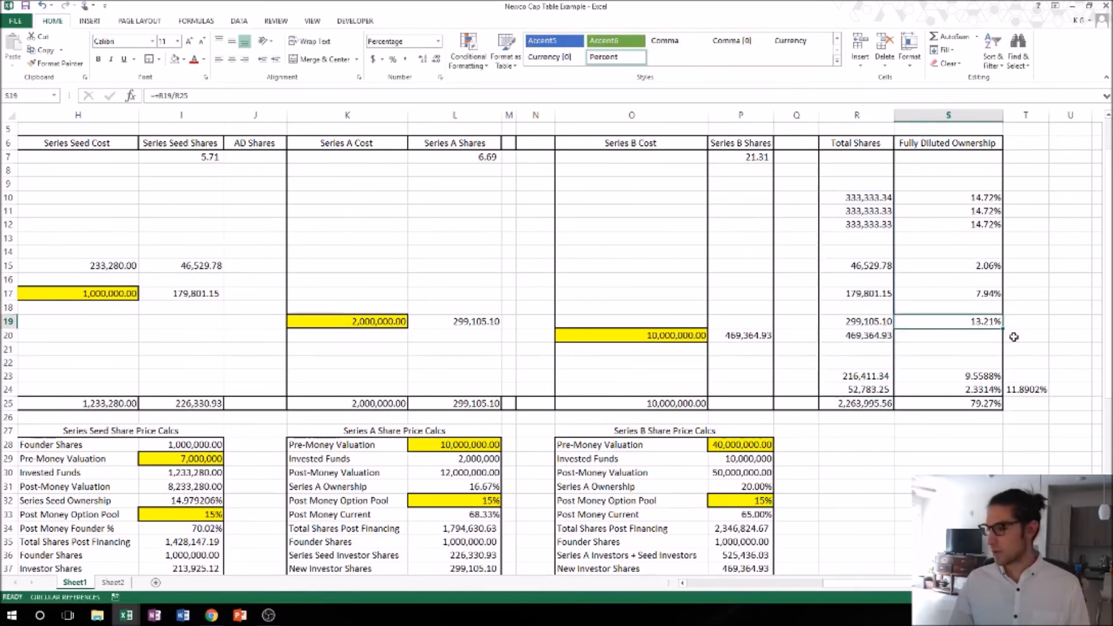
pyautogui.press('Down')
pyautogui.write('+')
pyautogui.press('Left')
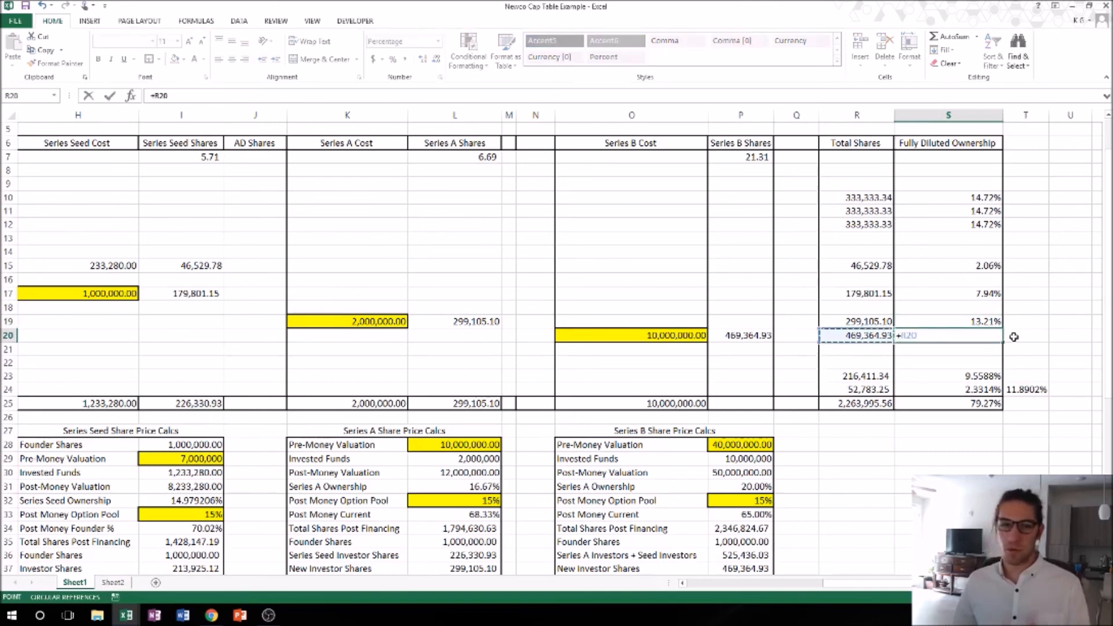
pyautogui.write('/')
pyautogui.press('Down')
pyautogui.press('Down')
pyautogui.press('Down')
pyautogui.press('Down')
pyautogui.press('Down')
pyautogui.press('Down')
pyautogui.press('Left')
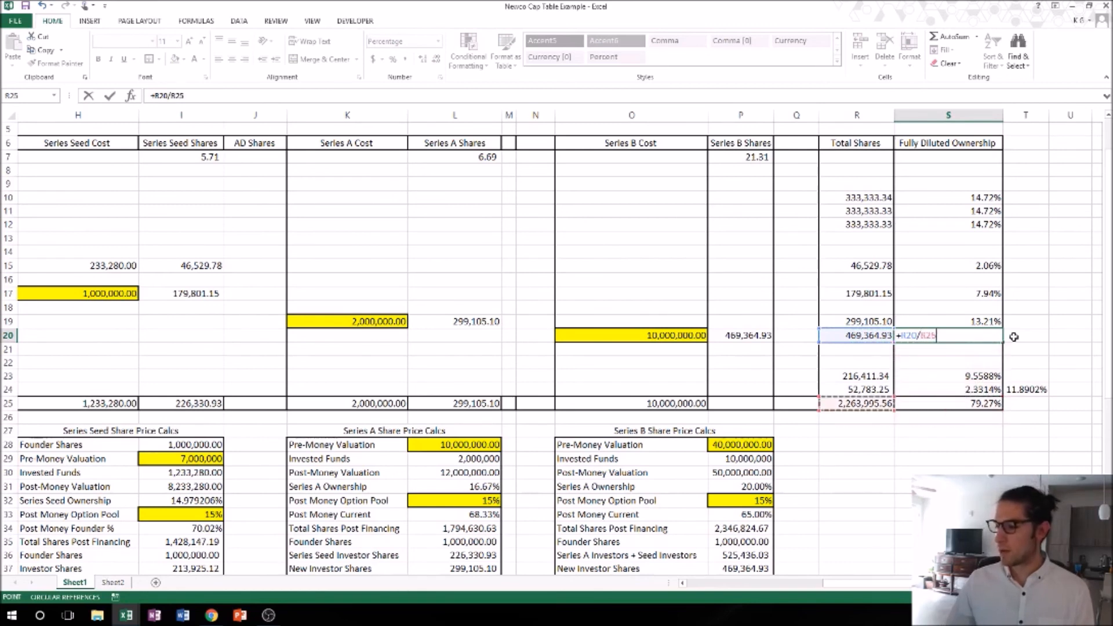
pyautogui.press('Up')
pyautogui.press('Return')
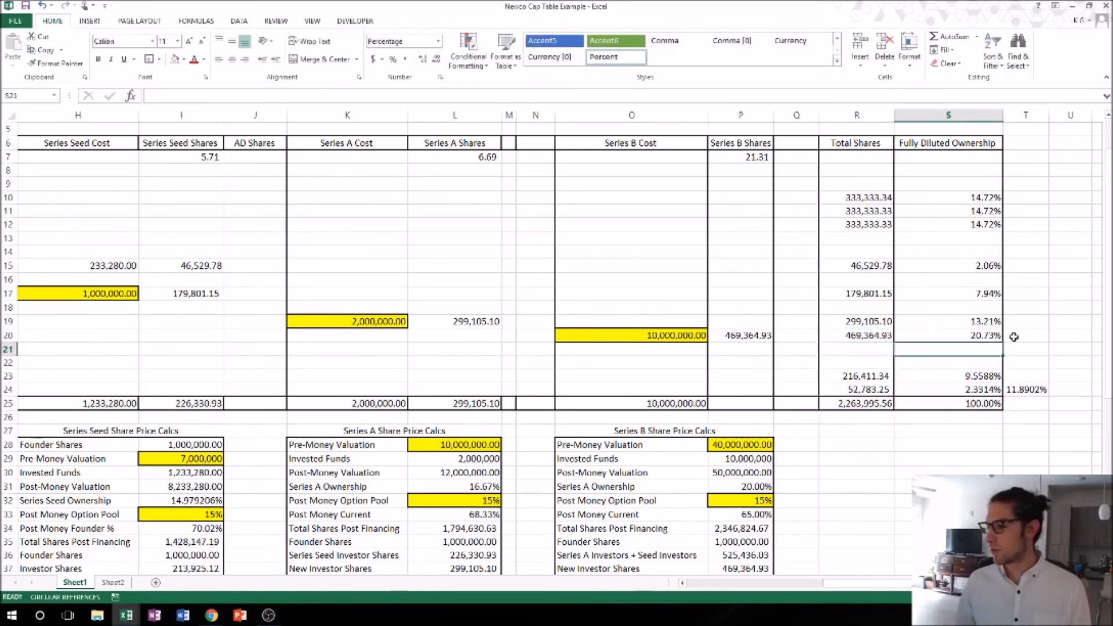
# Check the ranges of the Fully Diluted Ownership total in S25 and the option pool percentage sum in T24.
pyautogui.doubleClick(979, 404)
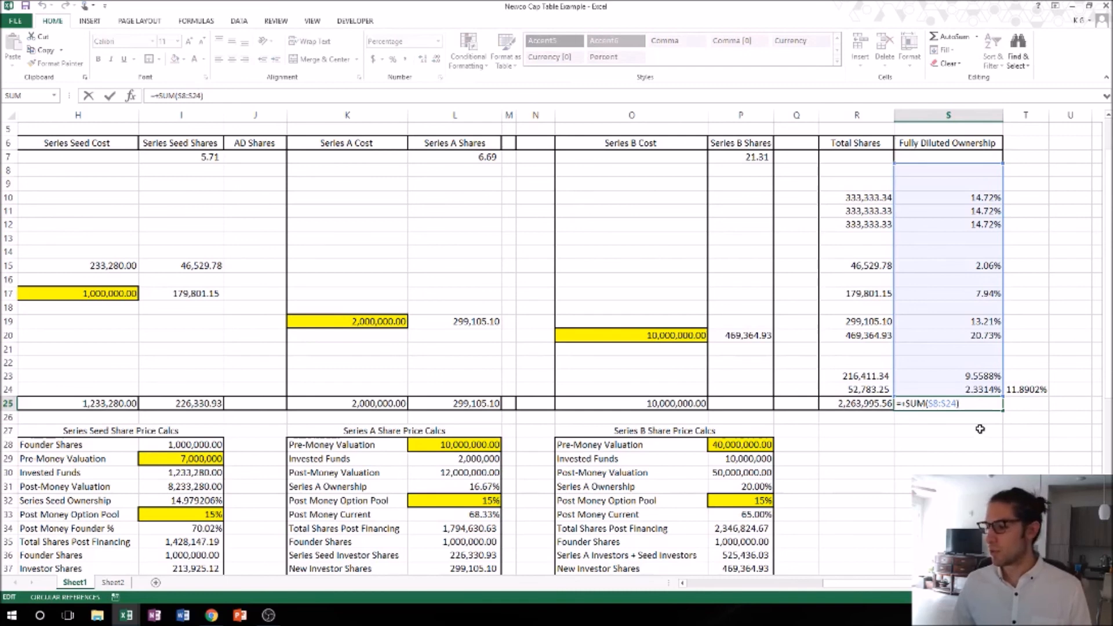
pyautogui.press('Return')
pyautogui.click(1023, 390)
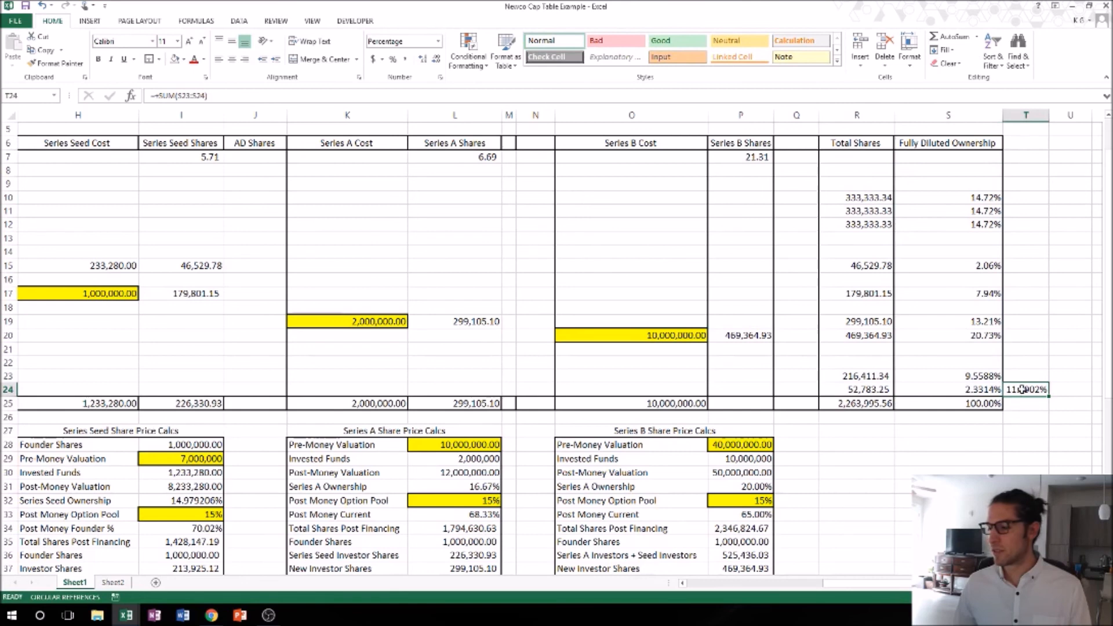
pyautogui.doubleClick(1023, 389)
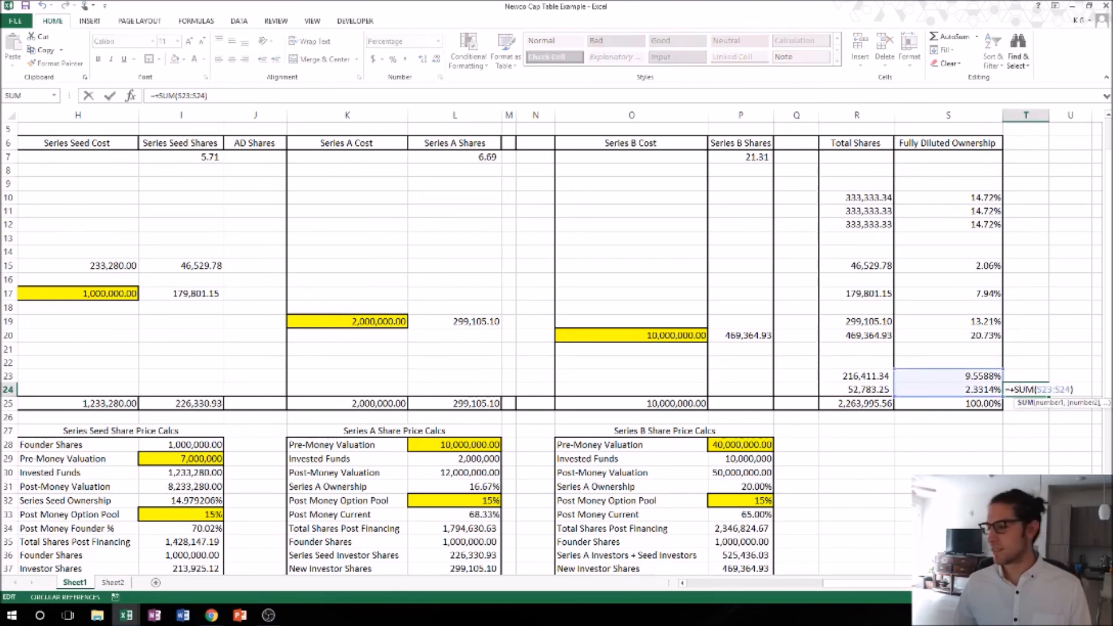
pyautogui.hotkey('ctrl', 'Return')
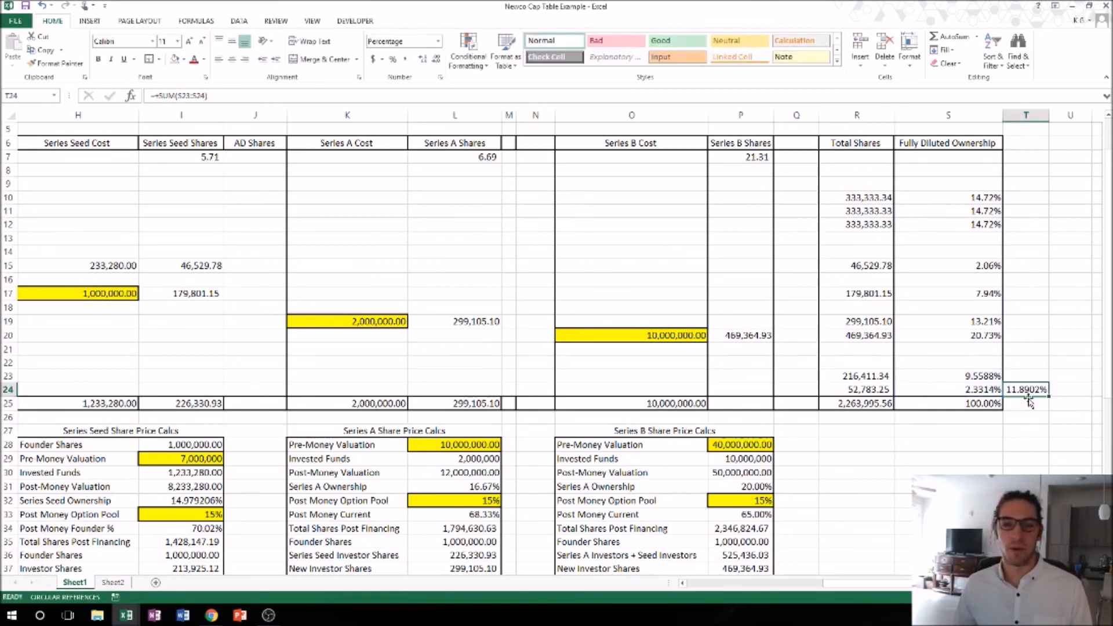